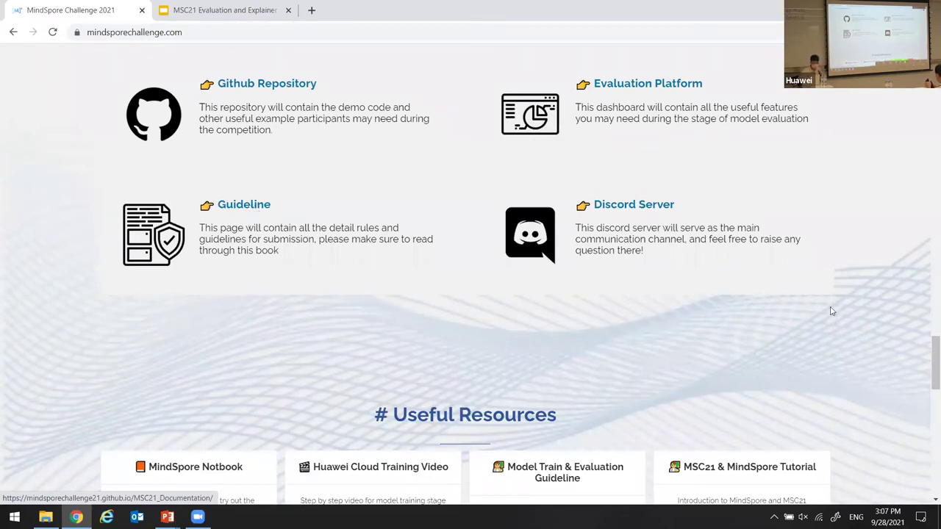
Open the Huawei Cloud Training Video card under Useful Resources and confirm leaving for YouTube.
scroll(311, 109, down, 4)
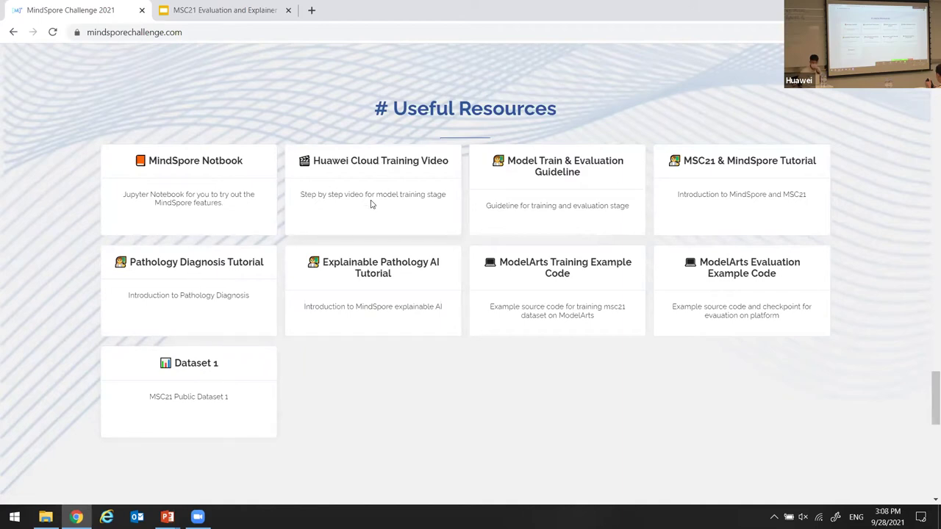
click(416, 234)
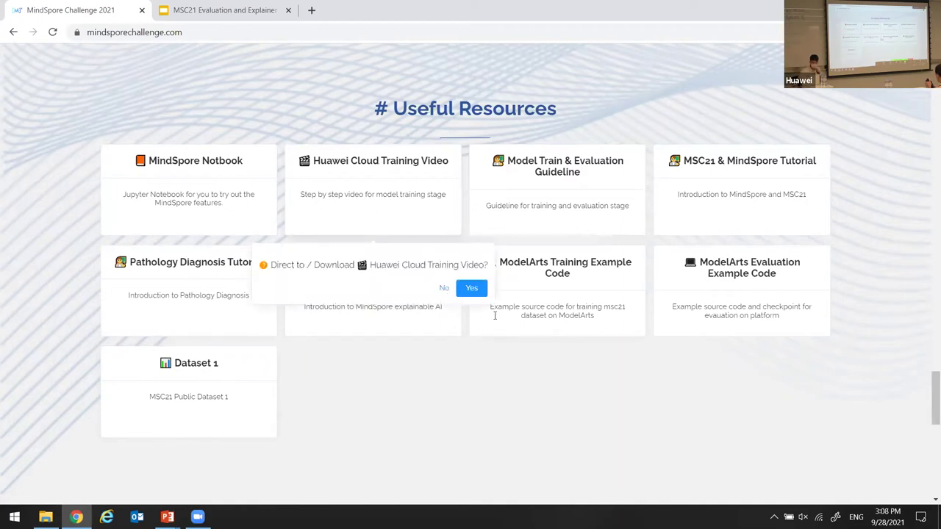
click(471, 289)
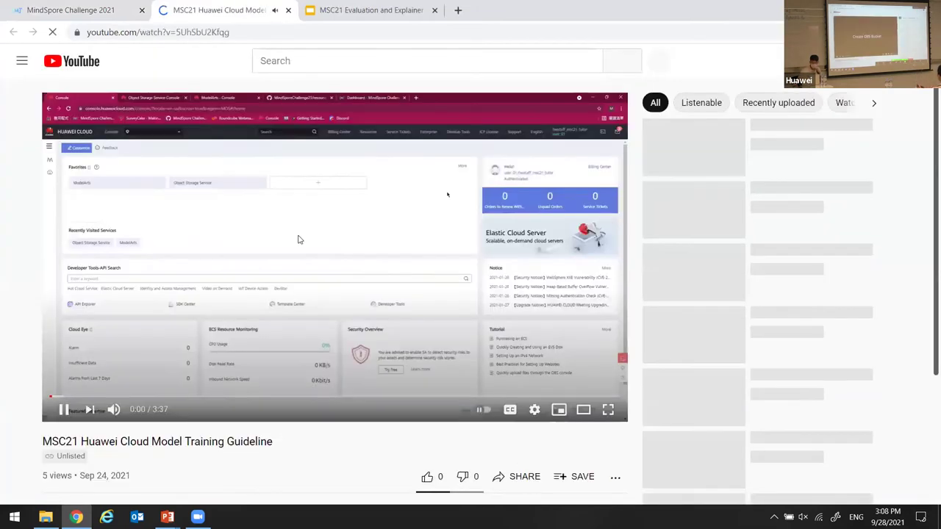
Play the MSC21 Huawei Cloud Model Training Guideline video full screen with sound muted.
click(326, 279)
click(399, 301)
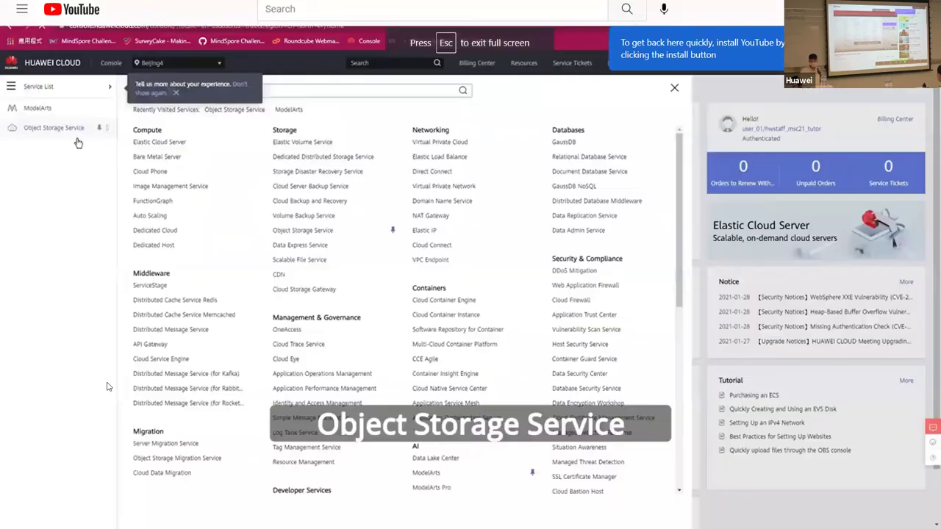
click(609, 411)
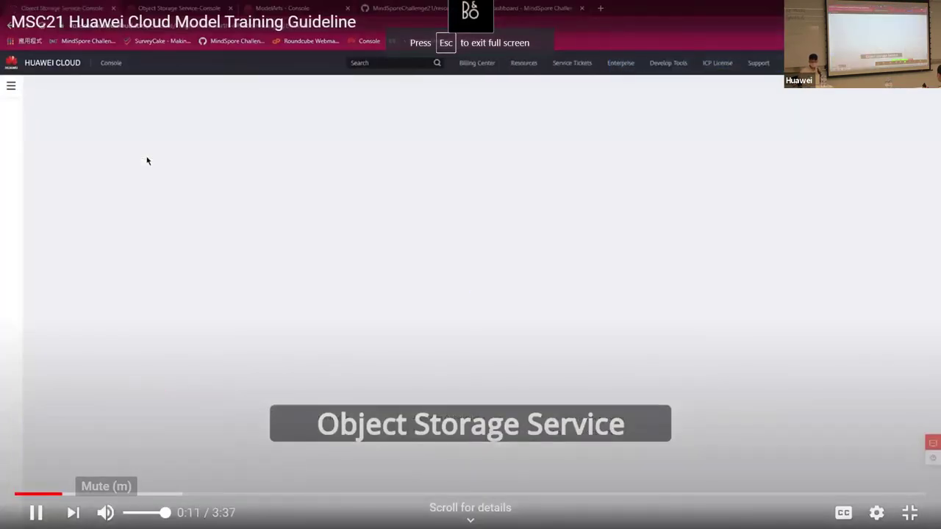
click(106, 512)
Rewind the video to 0:00 and restart it from the Create OBS Bucket title card.
key(space)
key(Left)
key(Left)
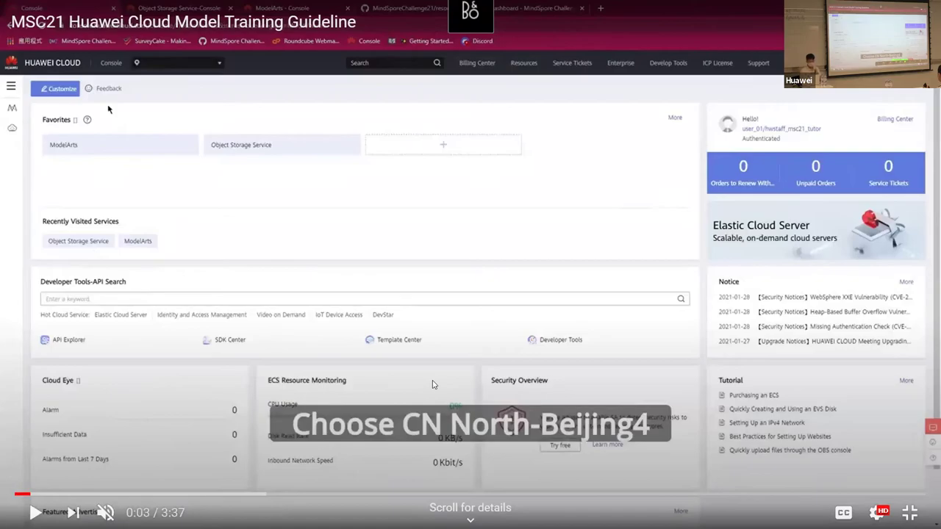
key(Left)
key(space)
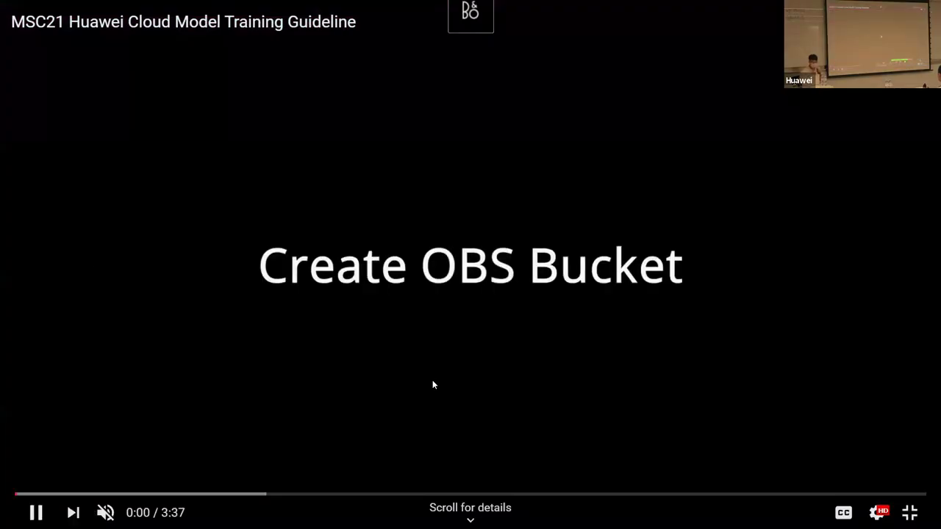
Play the guideline past the Beijing4 region choice to the OBS bucket list at 0:14.
key(space)
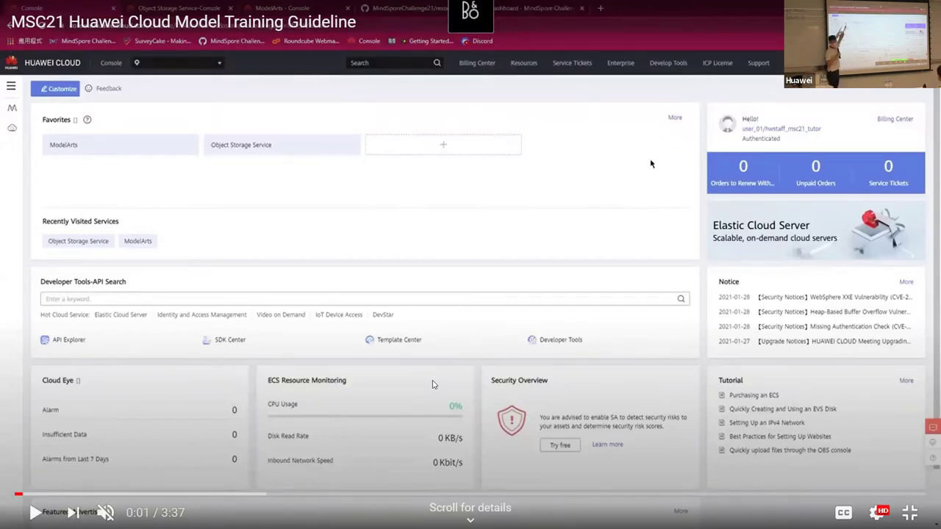
click(651, 164)
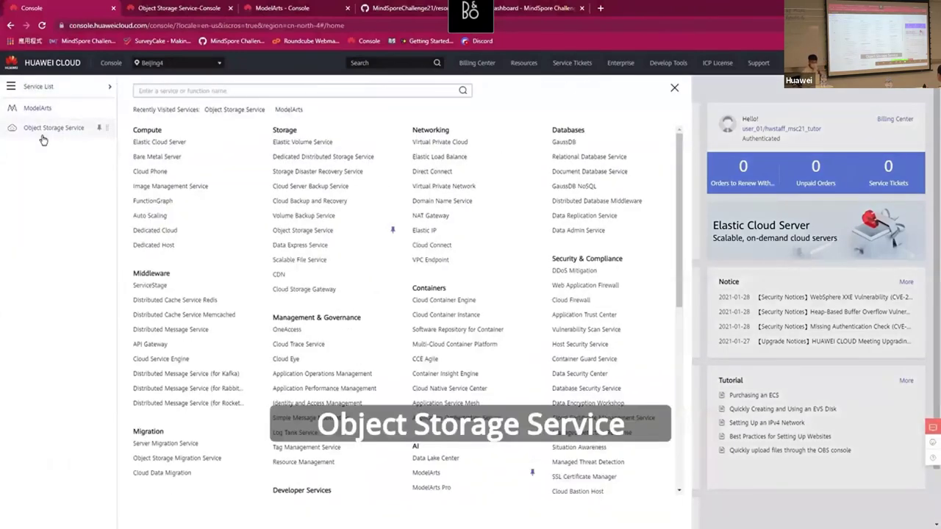
click(433, 384)
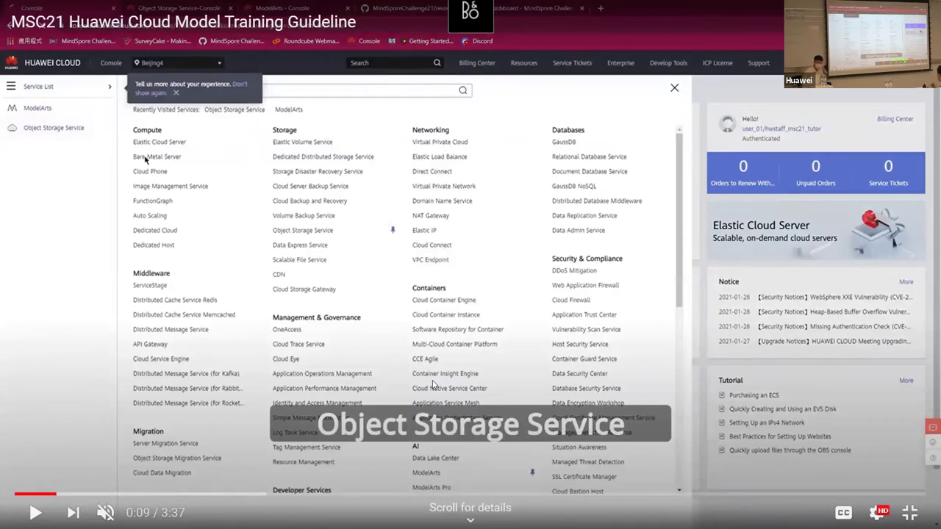
click(434, 384)
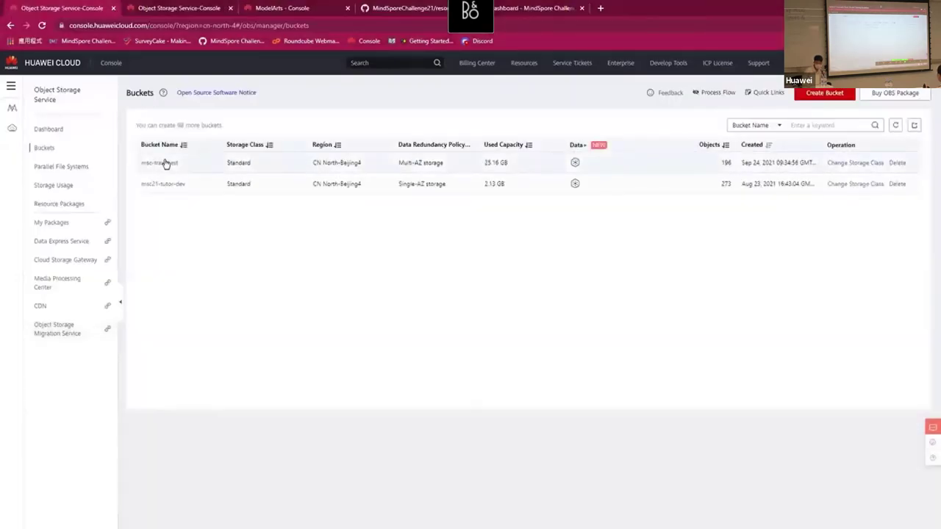
Play through bucket creation with Multi-AZ, Standard class and Private policy, pausing at 0:32.
click(432, 384)
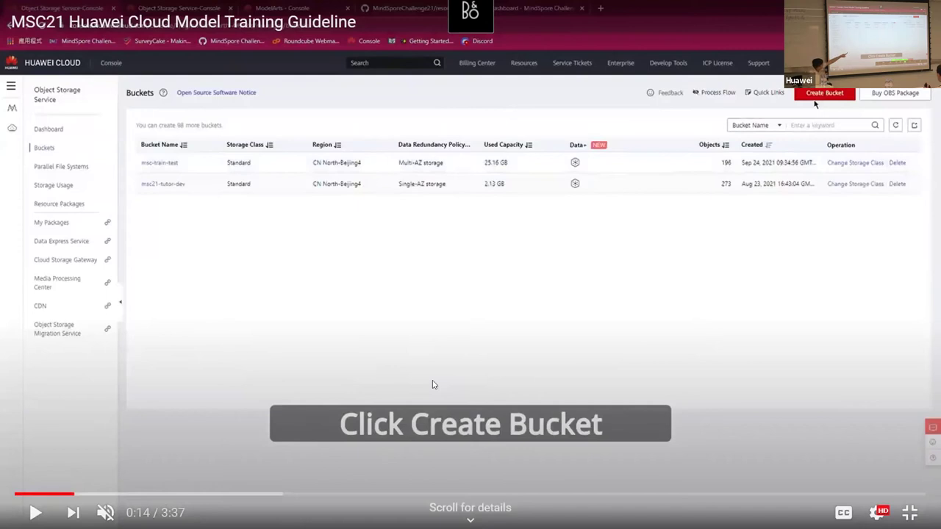
click(432, 385)
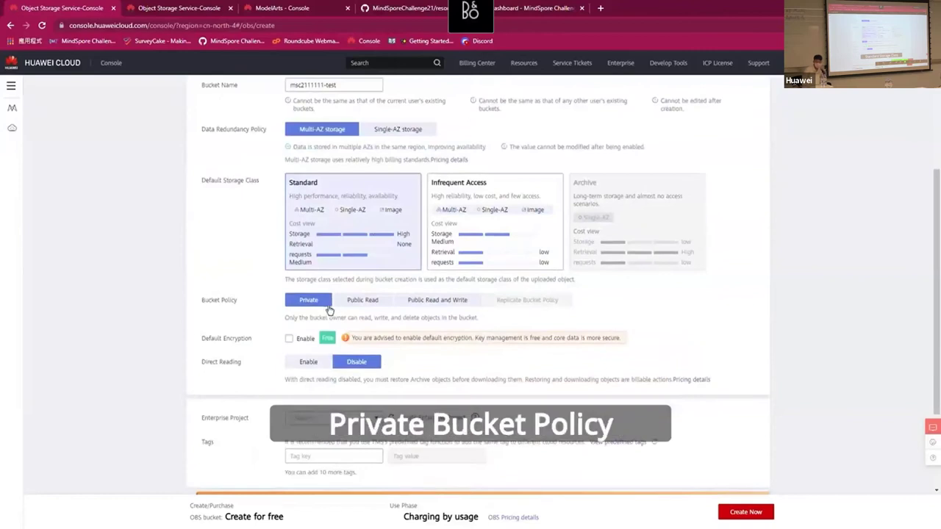
click(433, 384)
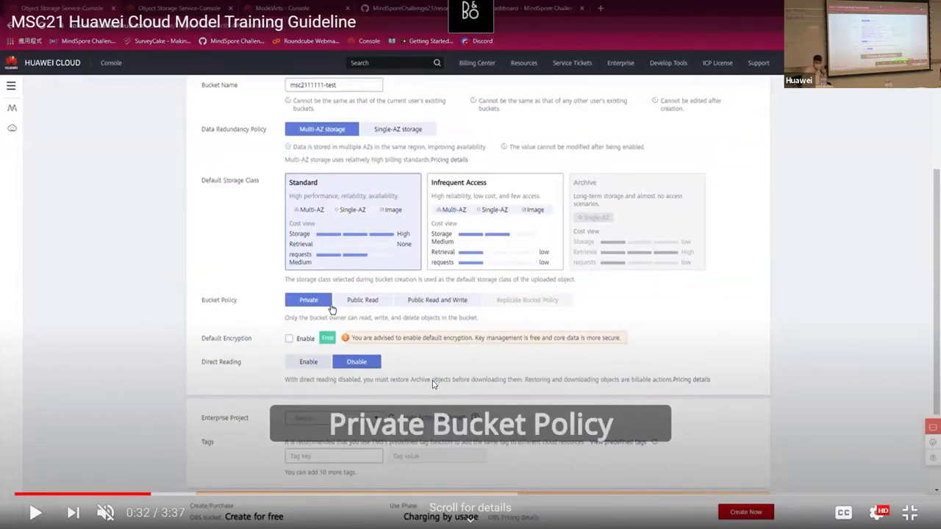
click(432, 382)
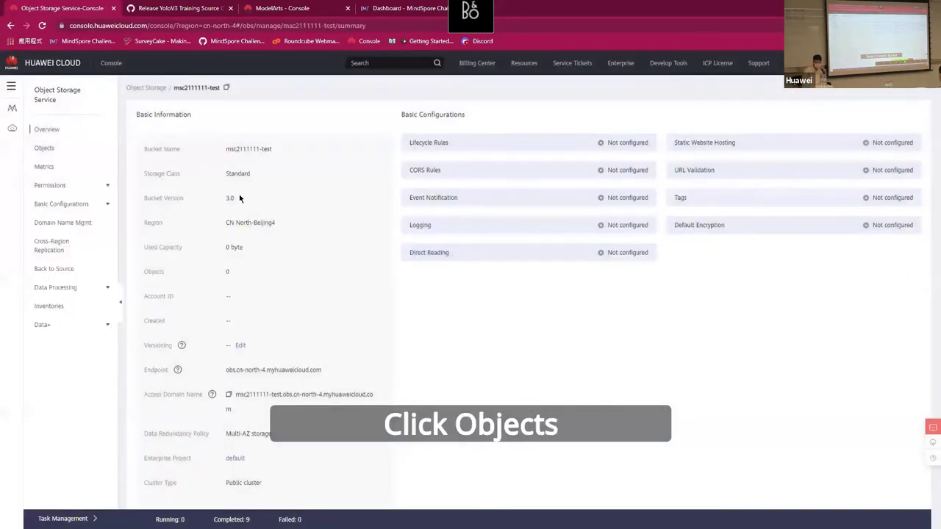
Play through the Upload Object, GitHub release and six-file code upload steps to the output folder.
click(432, 385)
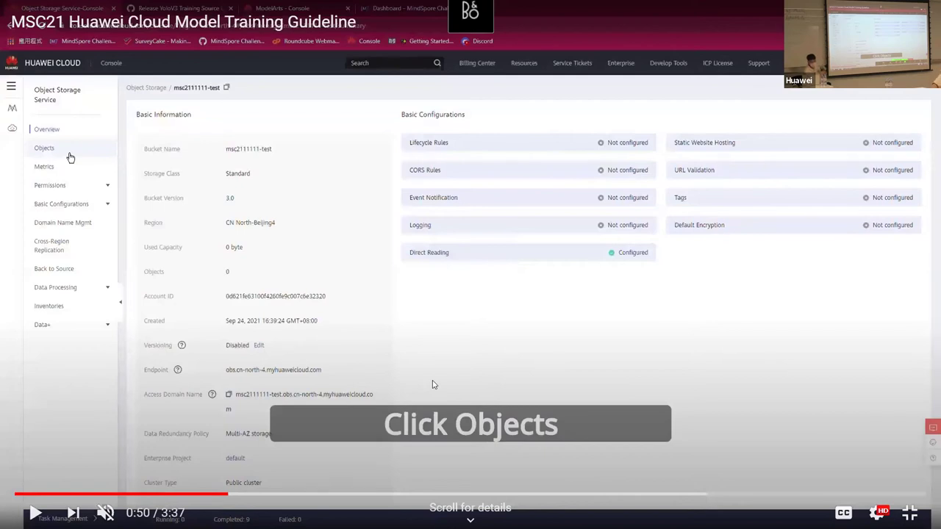
click(432, 384)
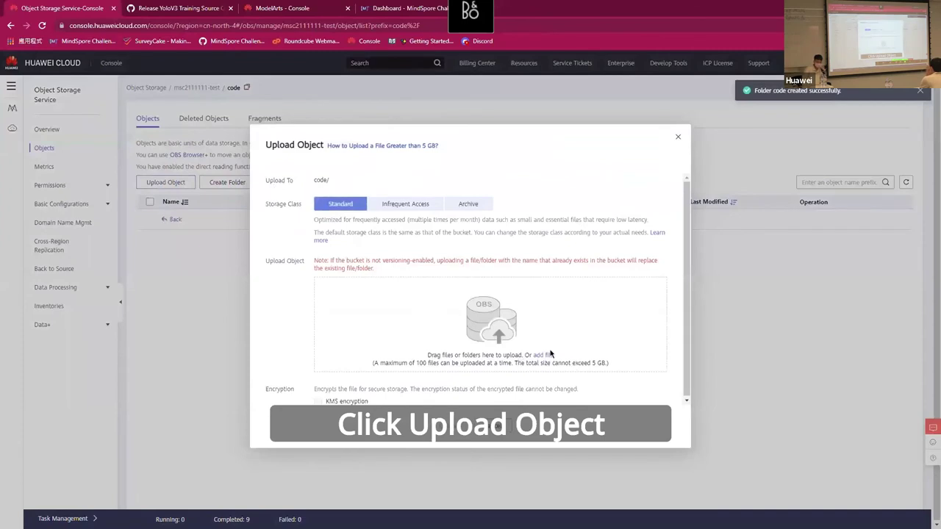
click(433, 383)
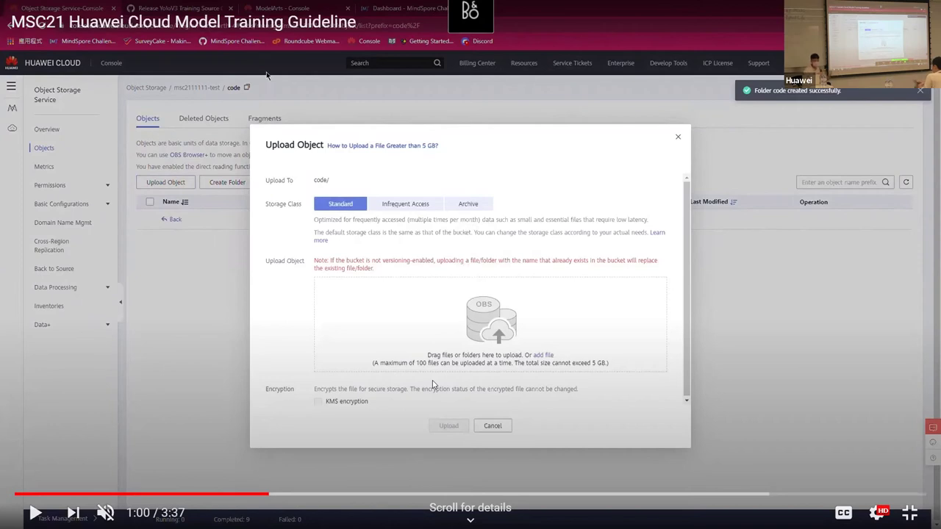
click(432, 383)
click(432, 384)
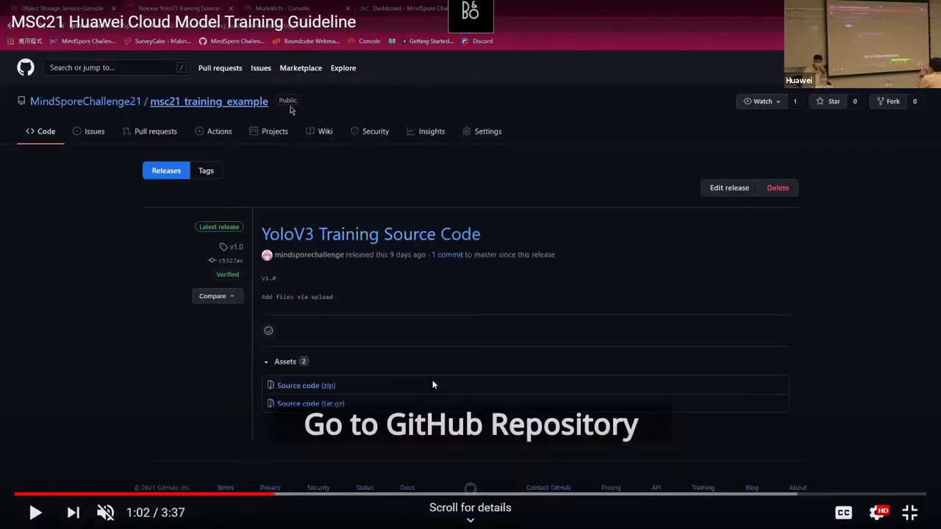
click(432, 384)
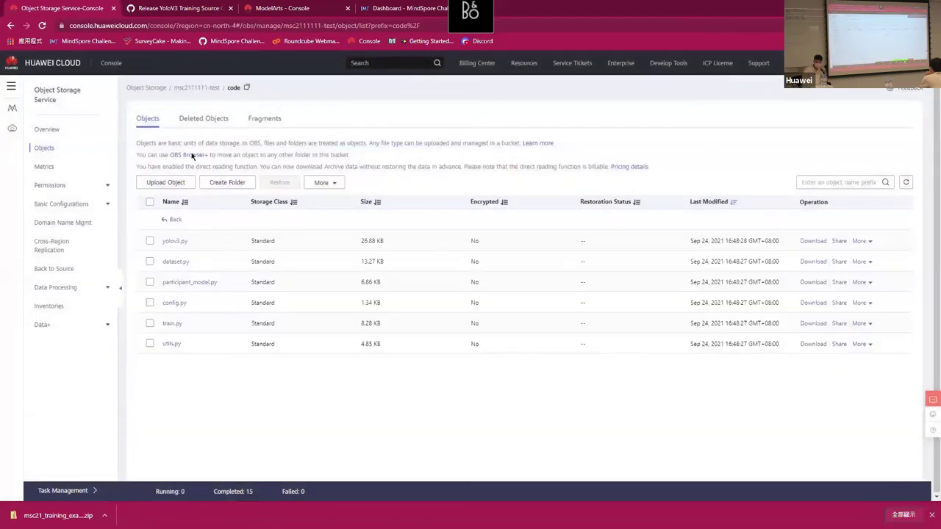
click(432, 384)
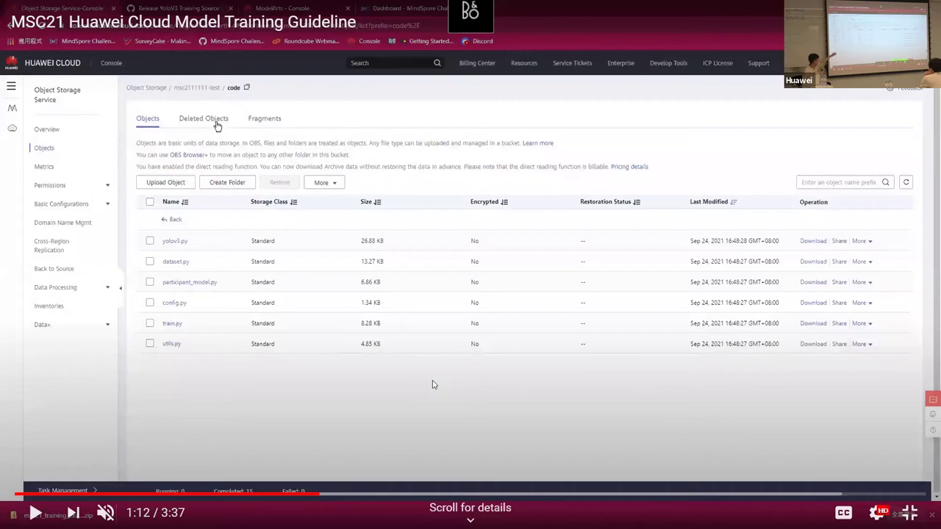
click(433, 384)
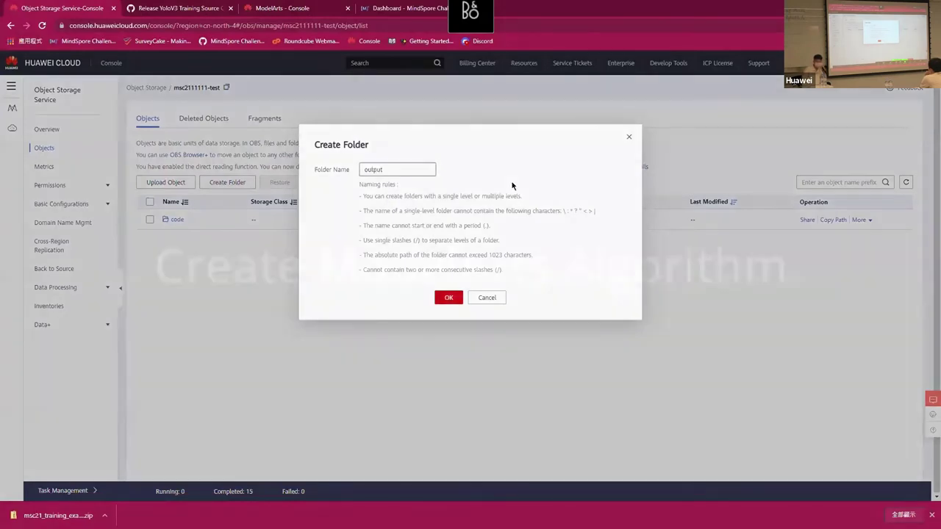
Pause on the Create ModelArts Algorithm title card at 1:19 of 3:37.
key(space)
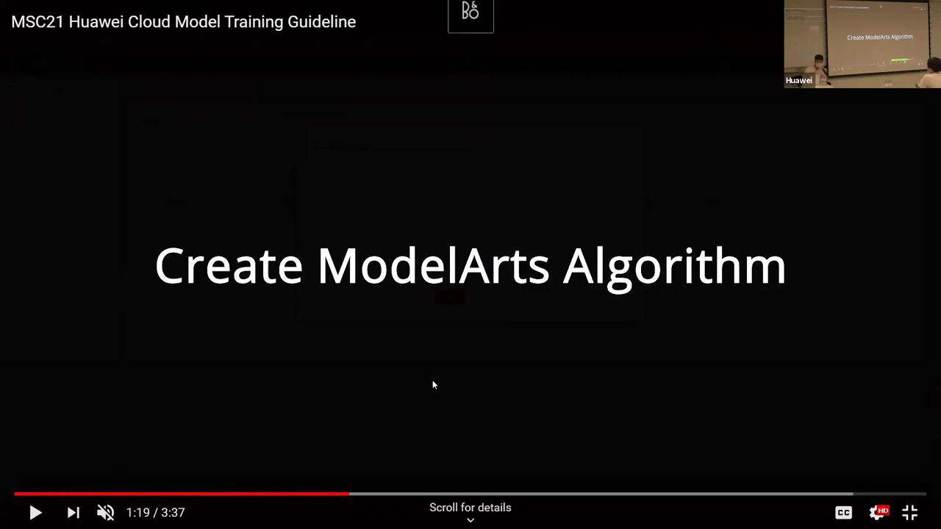
Resume the video through ModelArts in CN North-Beijing4 and Algorithm Management to a blank Create Algorithm form.
key(space)
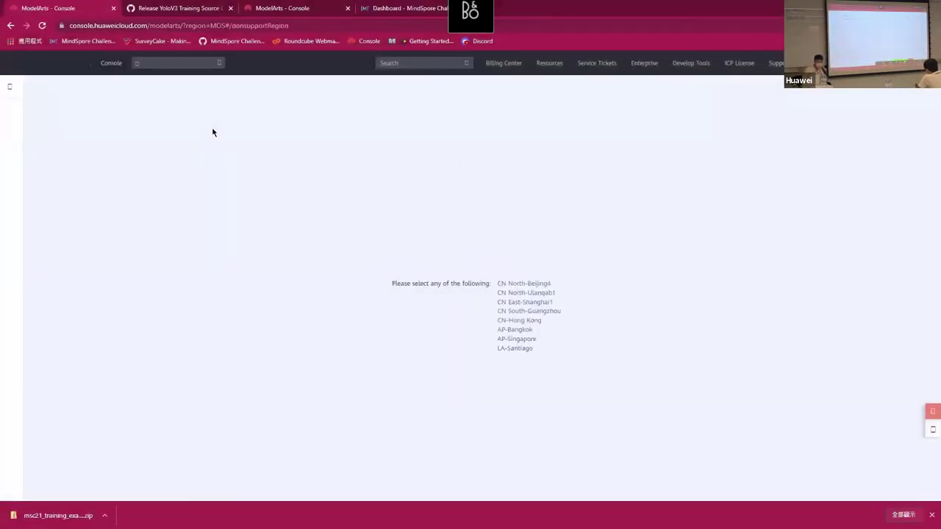
click(527, 284)
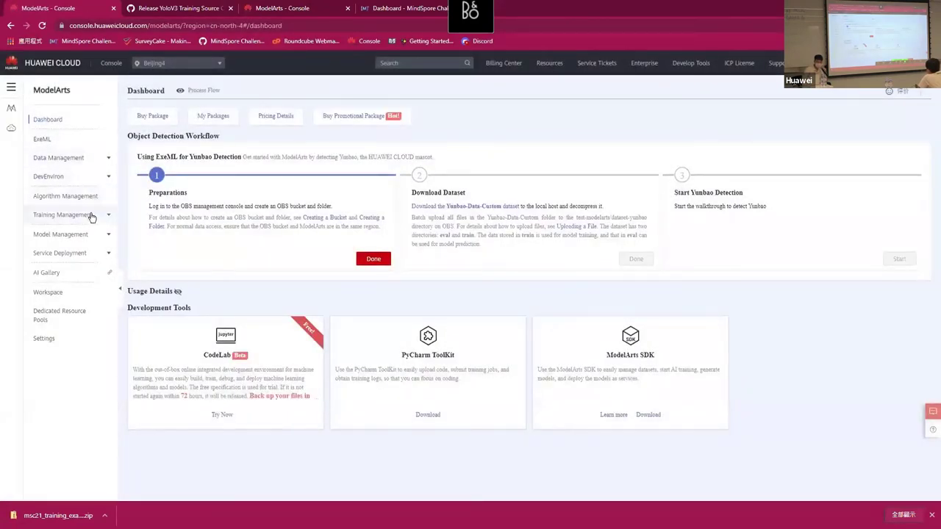
click(65, 196)
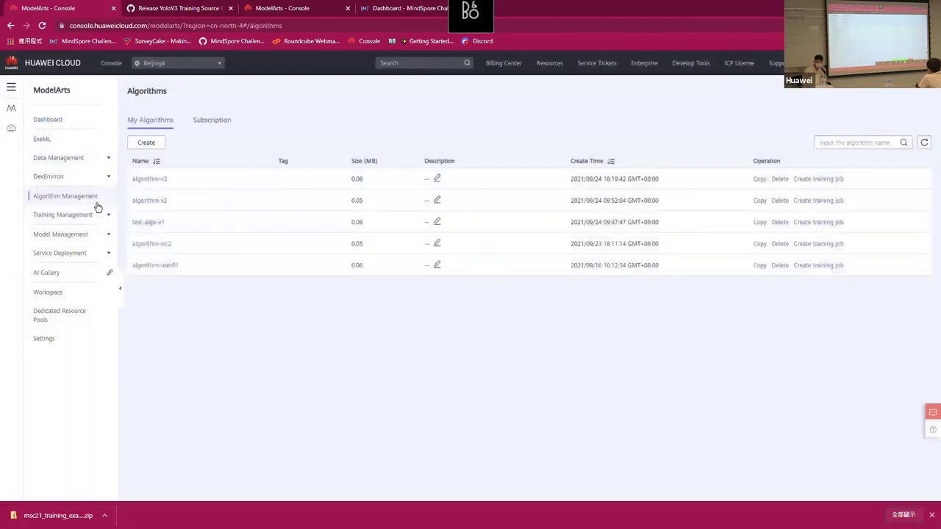
click(153, 145)
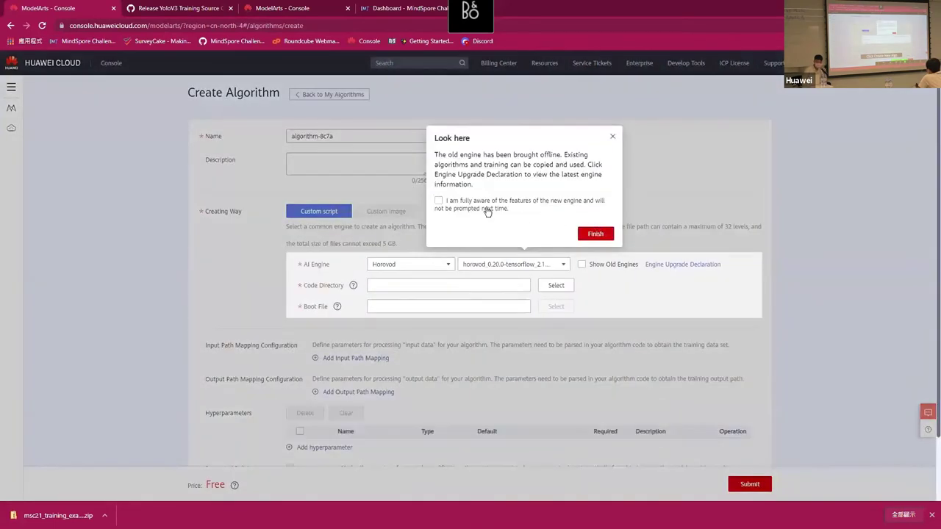
Dismiss the engine upgrade notice and rename the algorithm with the suffix testv11111.
click(487, 209)
click(595, 234)
drag(359, 143, 325, 144)
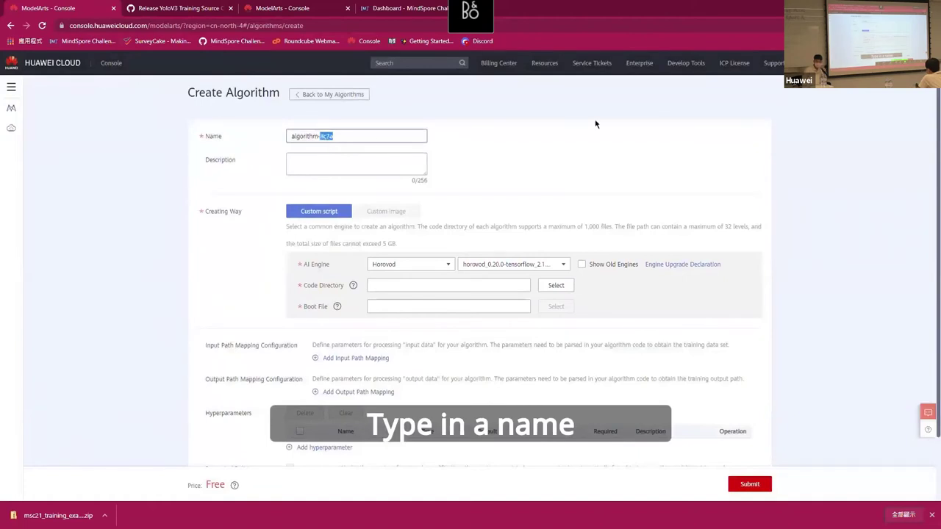
text(testv11111)
Set Ascend-Powered-Engine mindspore_1.3.0, code folder /msc2111111-test/code/ and boot file train.py.
click(446, 265)
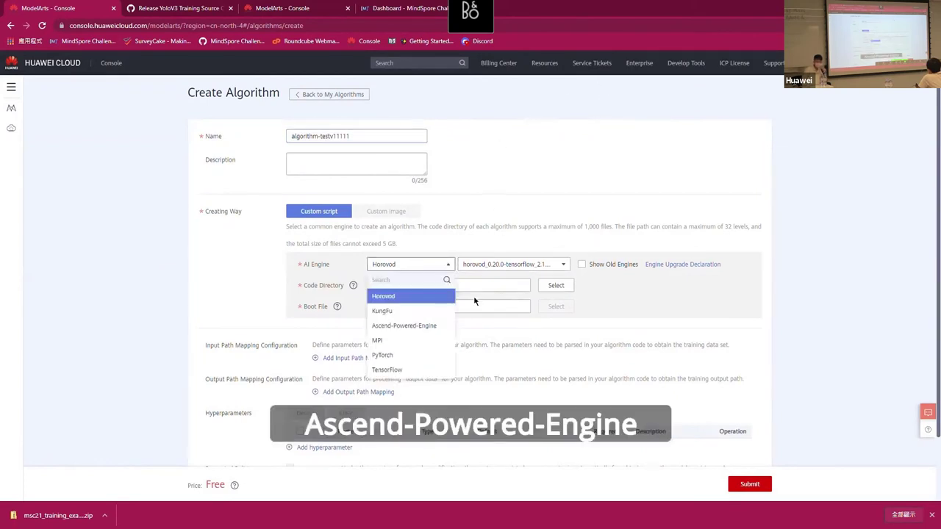
click(411, 326)
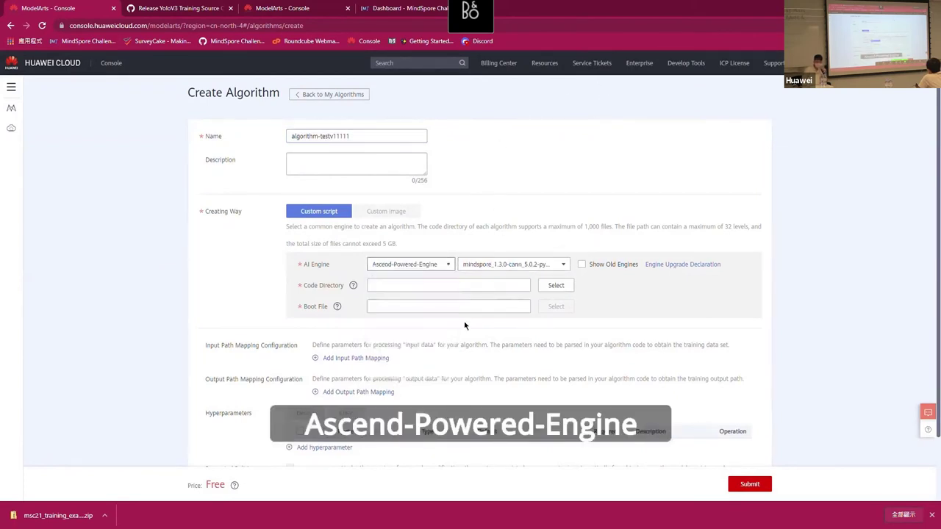
click(511, 273)
click(507, 284)
click(556, 285)
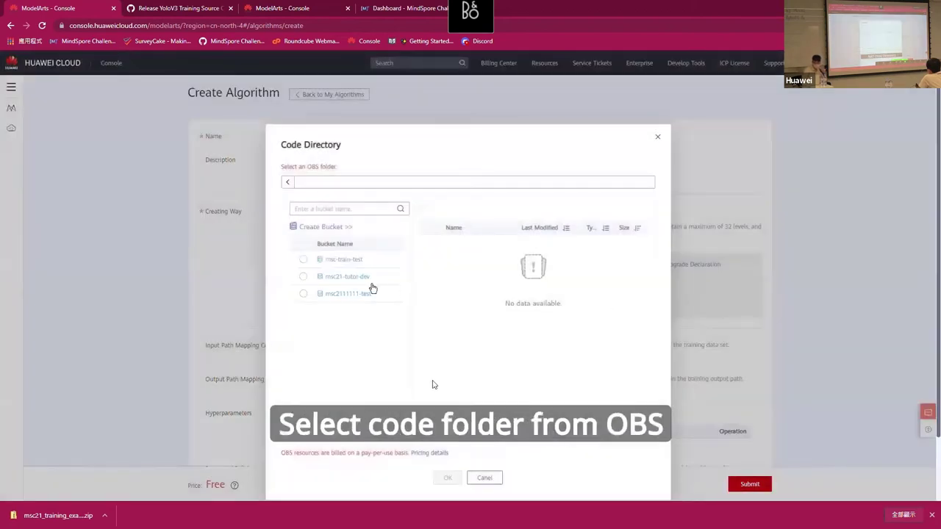
click(432, 384)
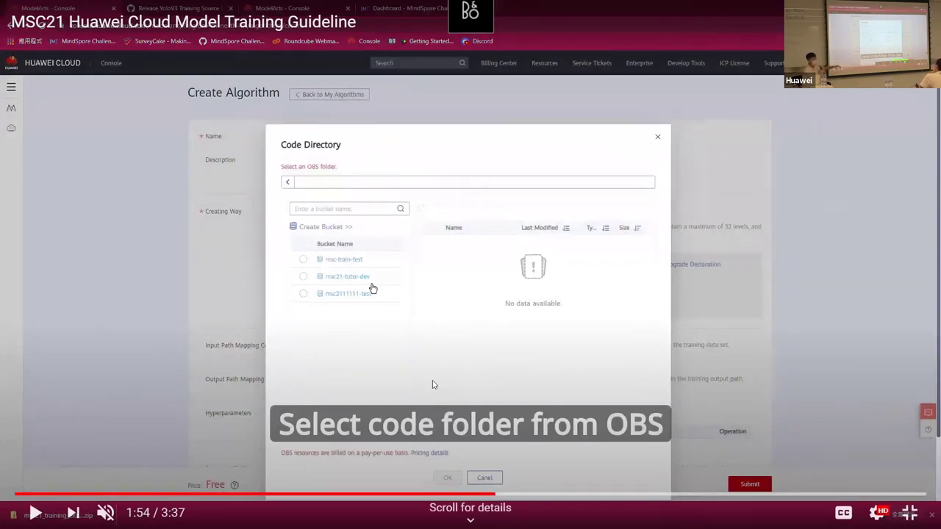
click(433, 385)
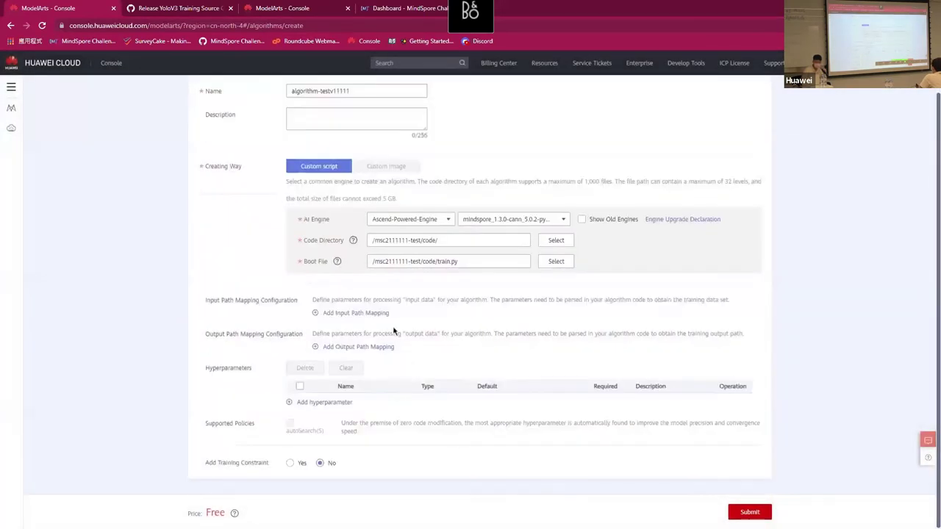
Map the output to output_url and play on to the Create ModelArts Training Job title at 2:29.
click(358, 346)
scroll(443, 335, down, 1)
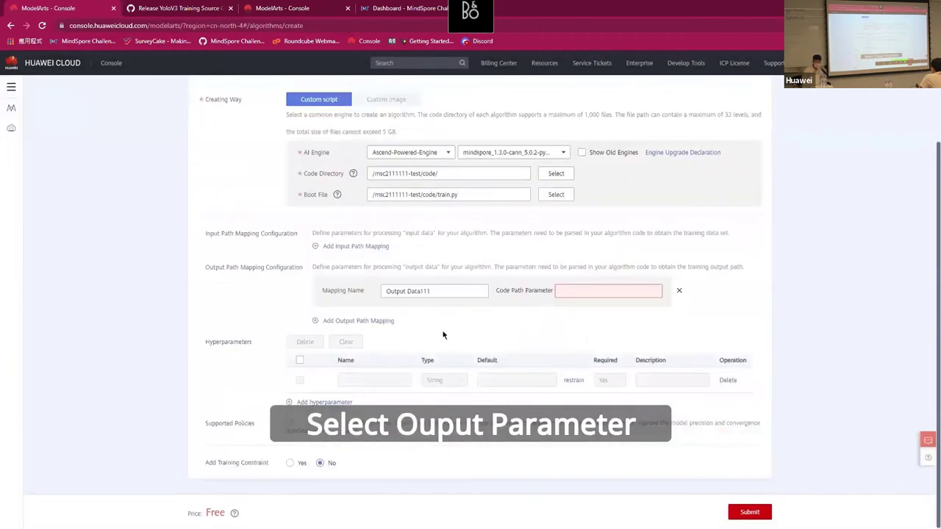
text(output_ur)
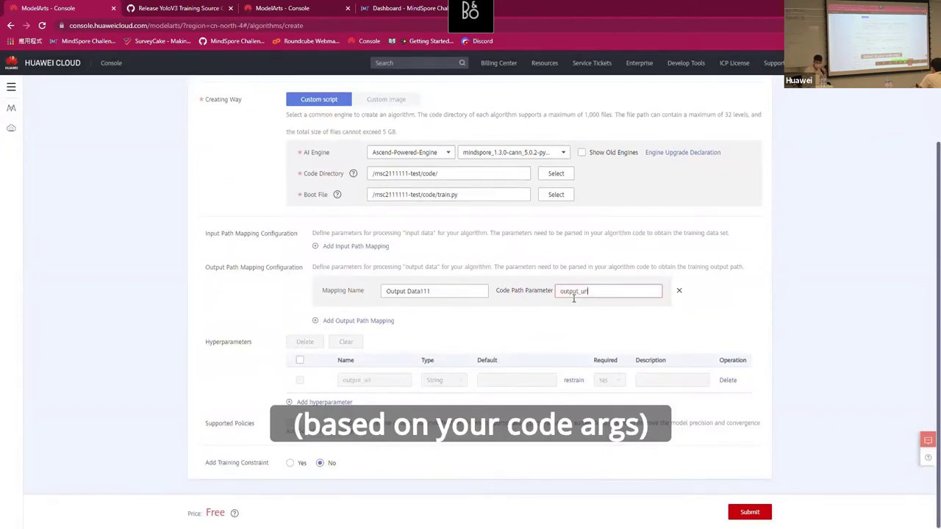
text(l)
drag(575, 299, 564, 331)
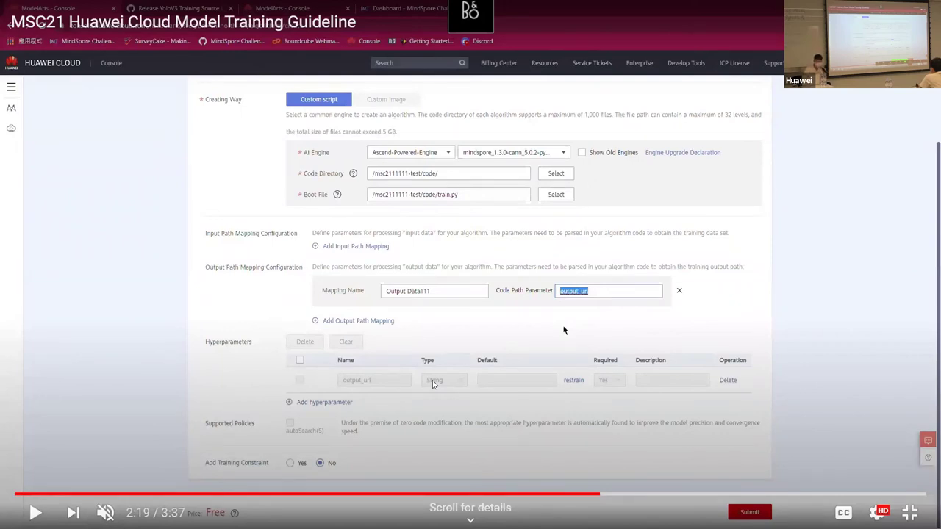
click(434, 384)
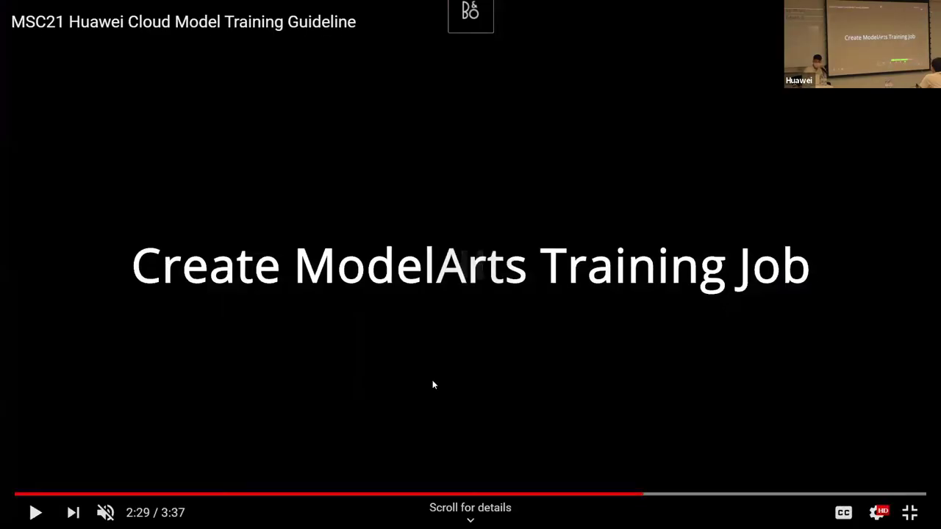
Jump back 10 seconds and play on to algorithm-testv11111's Basic Information page.
key(Left)
key(space)
key(space)
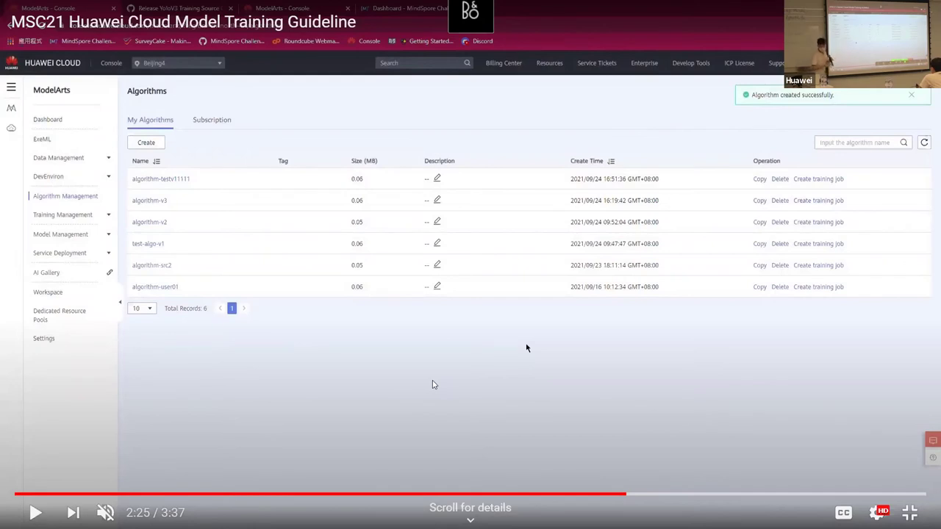
key(space)
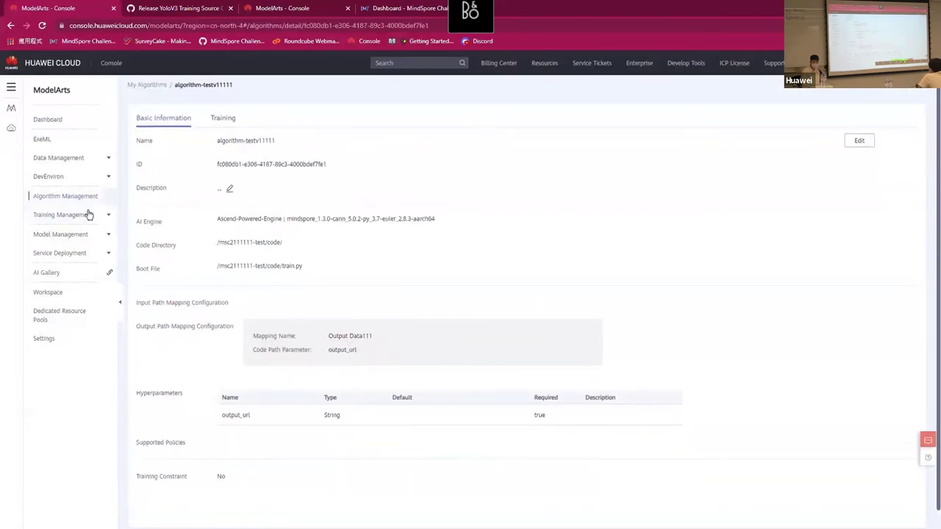
Replace the selected text with 'v1111', matching the tutorial's trainjob-v11111 naming.
click(226, 121)
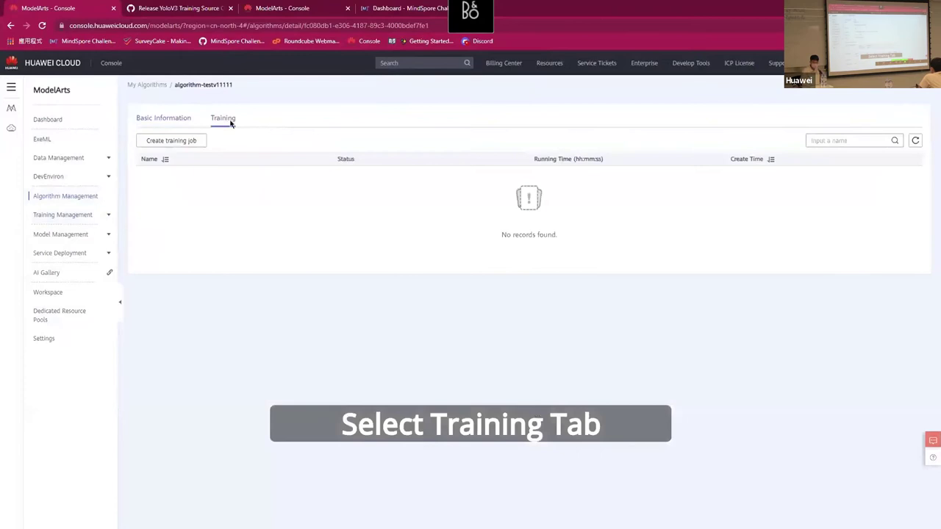
click(176, 141)
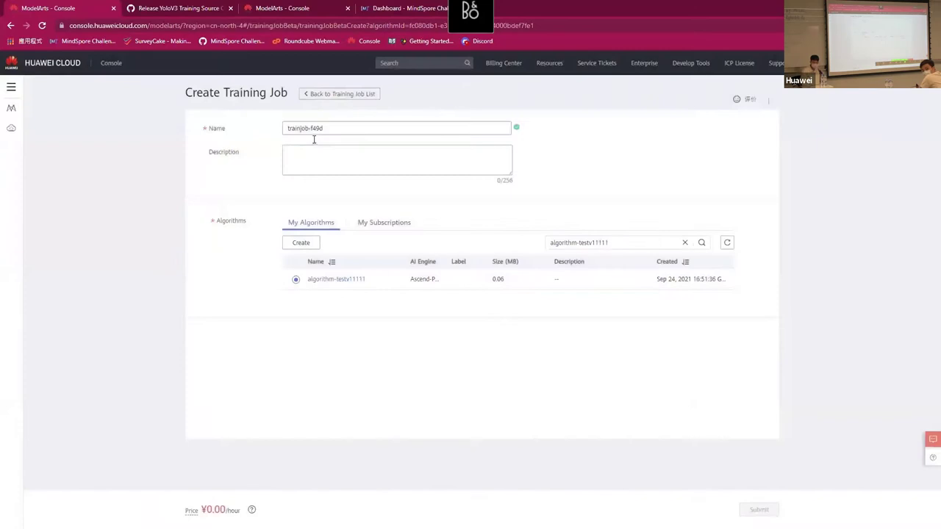
drag(308, 129, 381, 125)
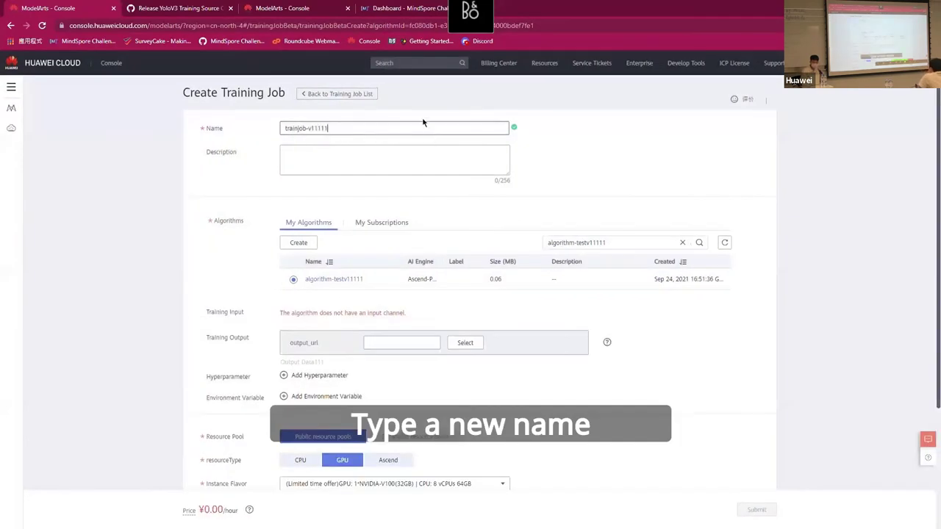
text(v1111)
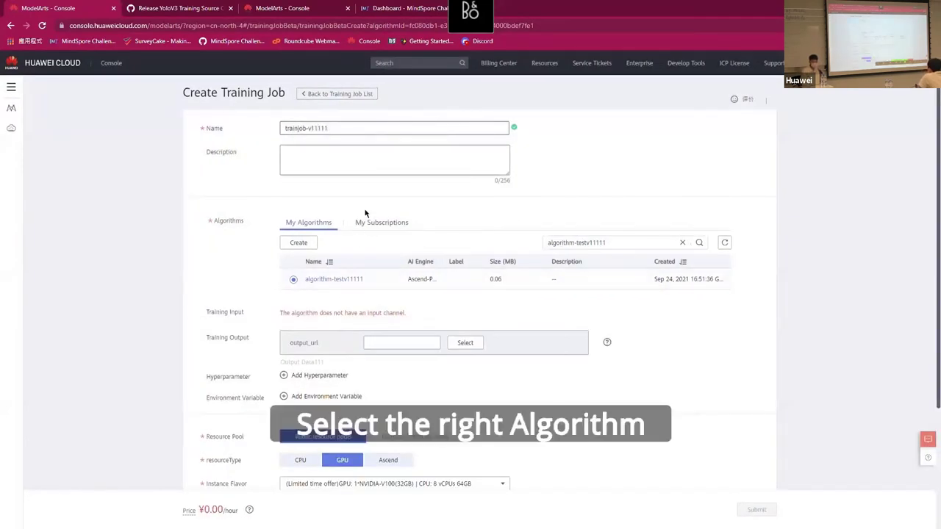
Pause the tutorial at 2:51 on the /msc2111111-test/output/ output field, then resume.
scroll(397, 265, down, 2)
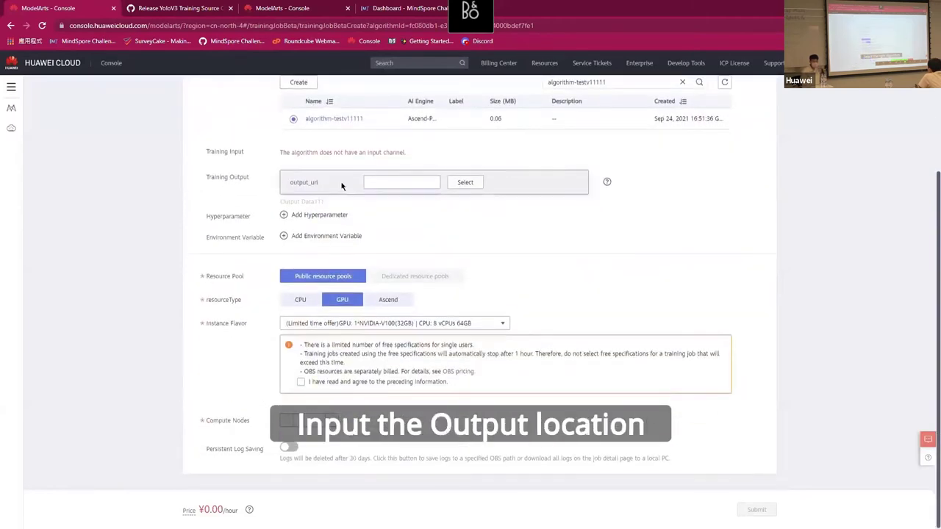
click(433, 384)
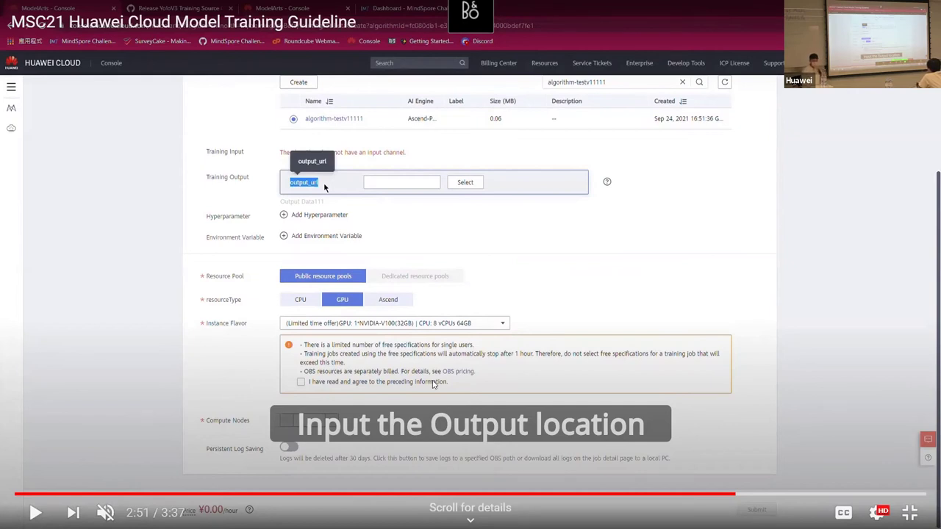
click(432, 383)
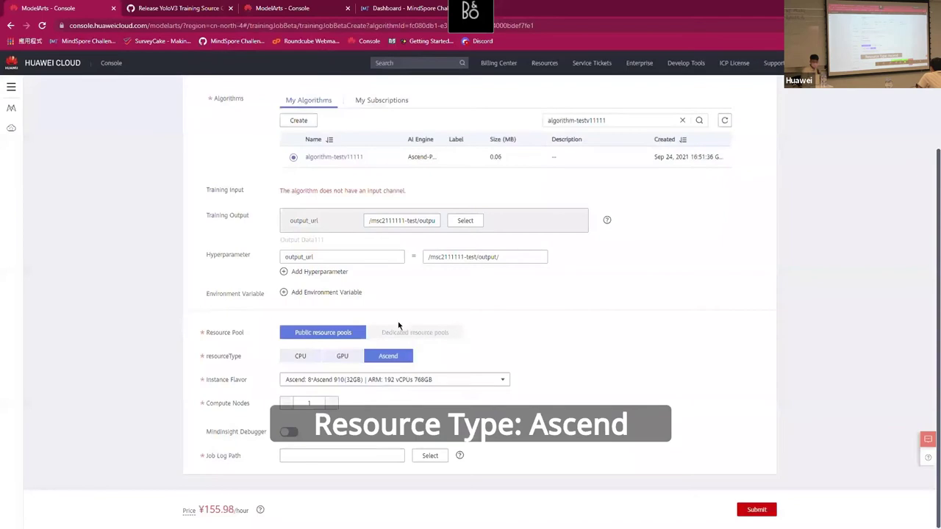
Pause at 3:03 on the 1*Ascend 910 flavor, resume, then stop on trainjob-v11111 listed as Pending.
click(381, 393)
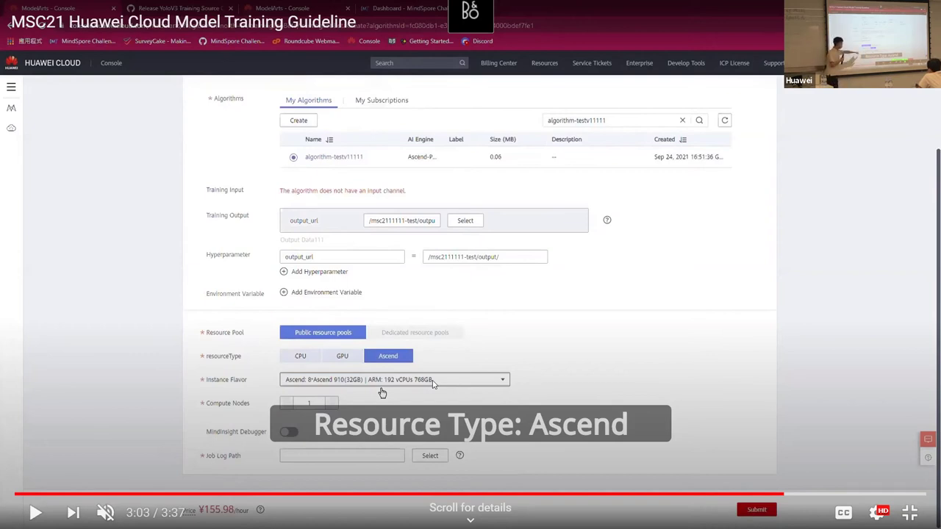
click(381, 393)
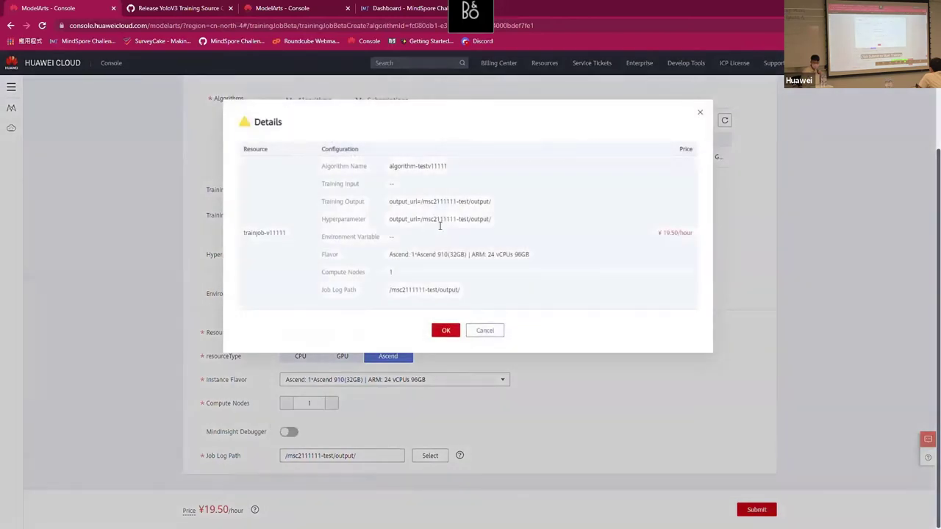
drag(389, 255, 532, 256)
drag(662, 234, 696, 243)
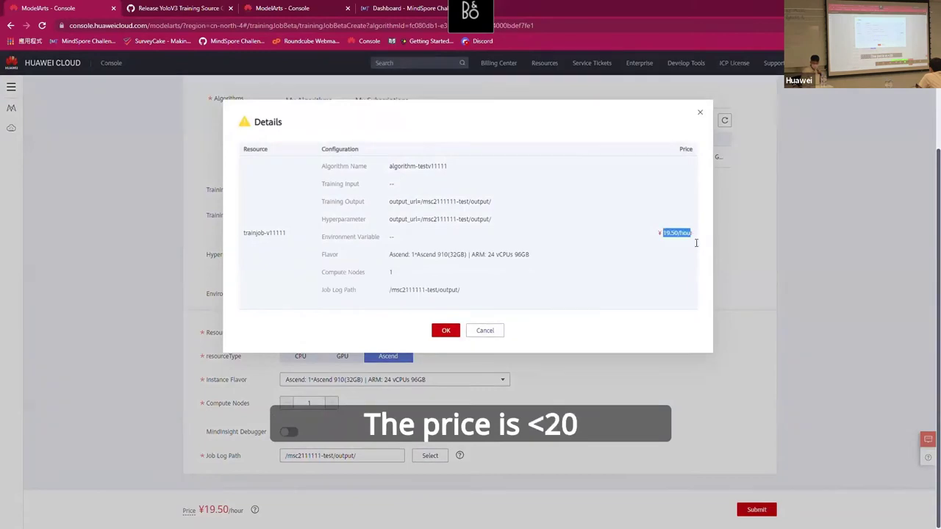
click(452, 330)
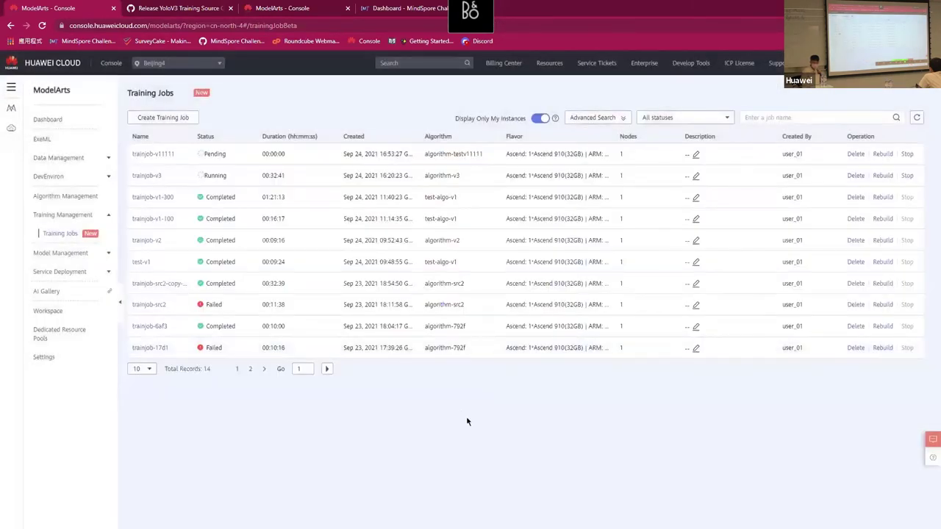
Pause at 3:35 on trainjob-v11111's Pending details with no logs, then exit fullscreen.
click(451, 427)
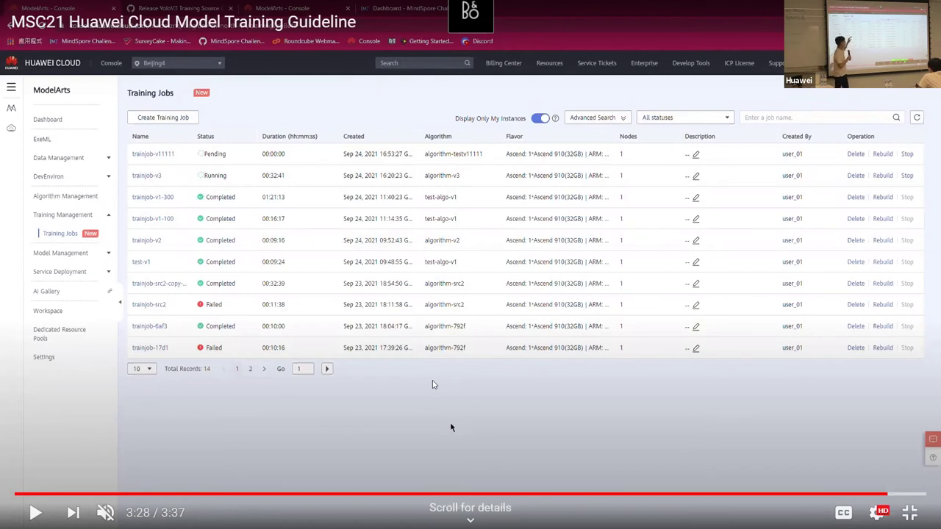
click(452, 427)
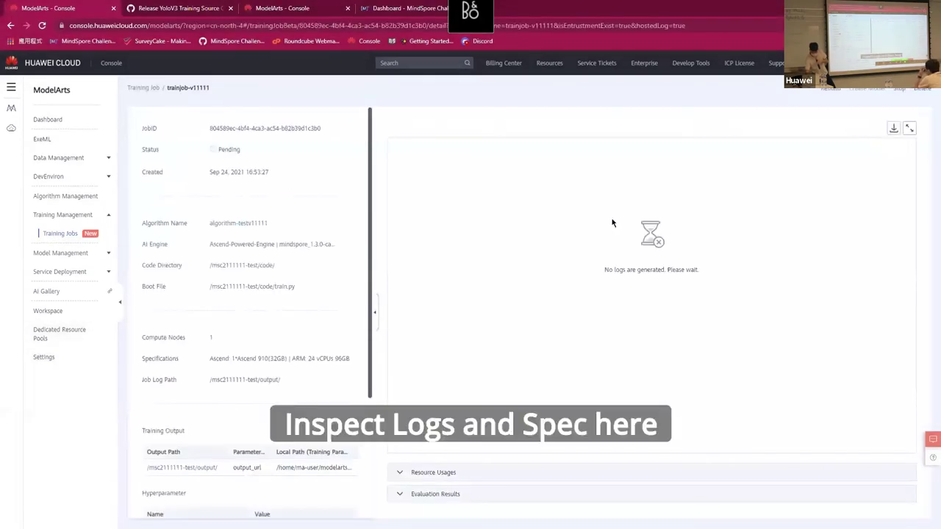
click(432, 384)
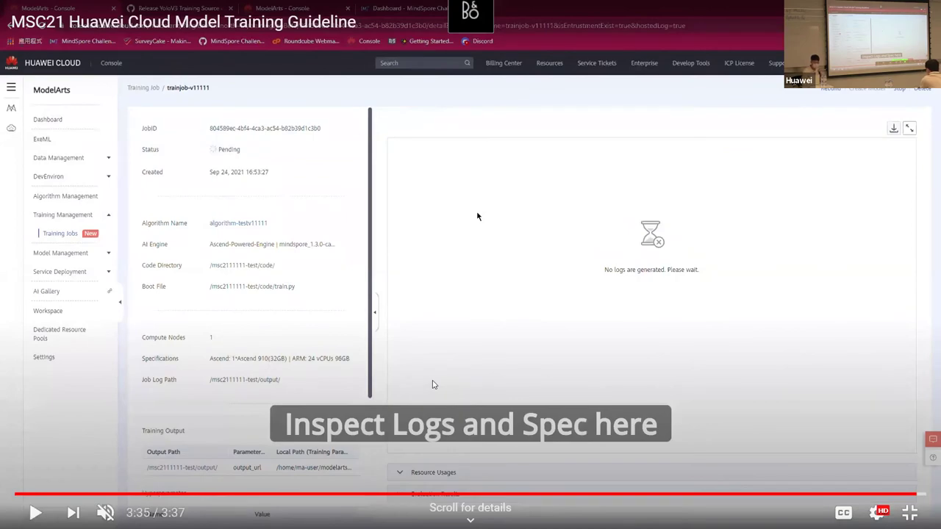
key(Escape)
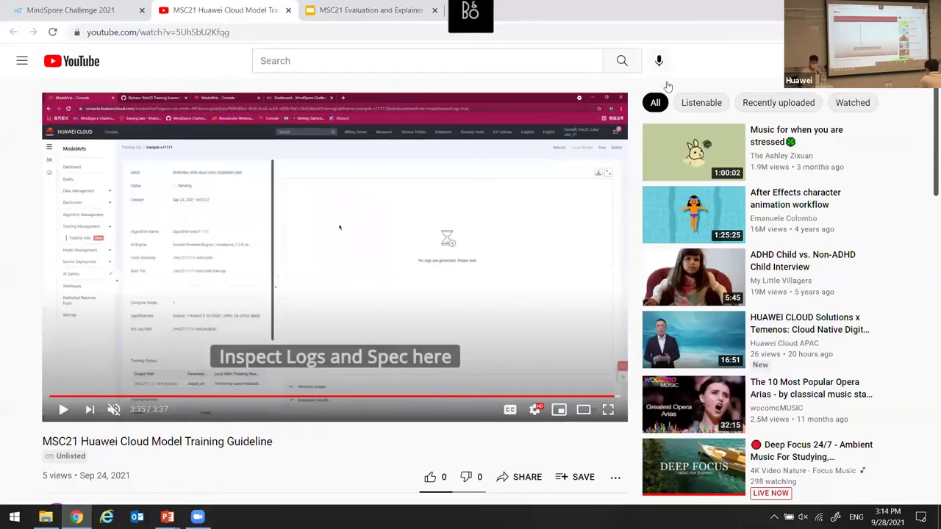
Open the ModelArts Training Example Code card in Useful Resources and confirm going to GitHub.
click(63, 6)
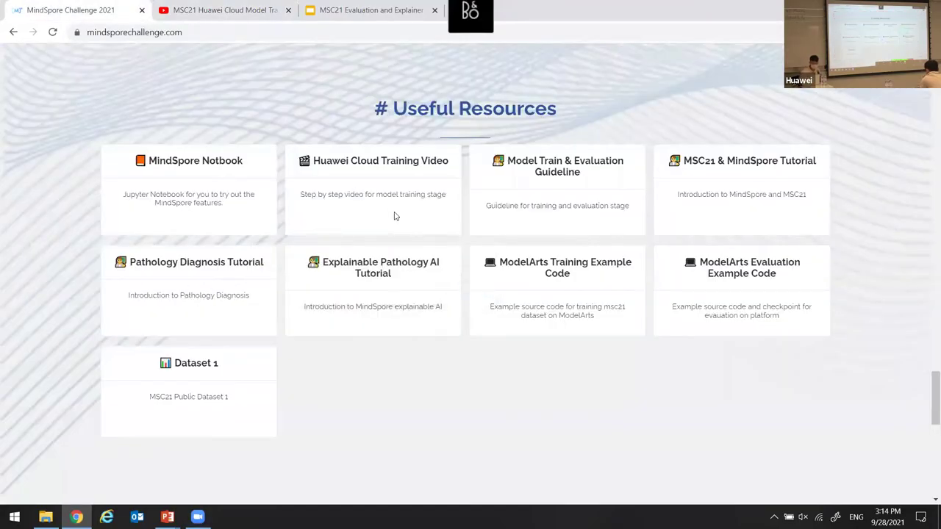
right_click(587, 287)
double_click(535, 287)
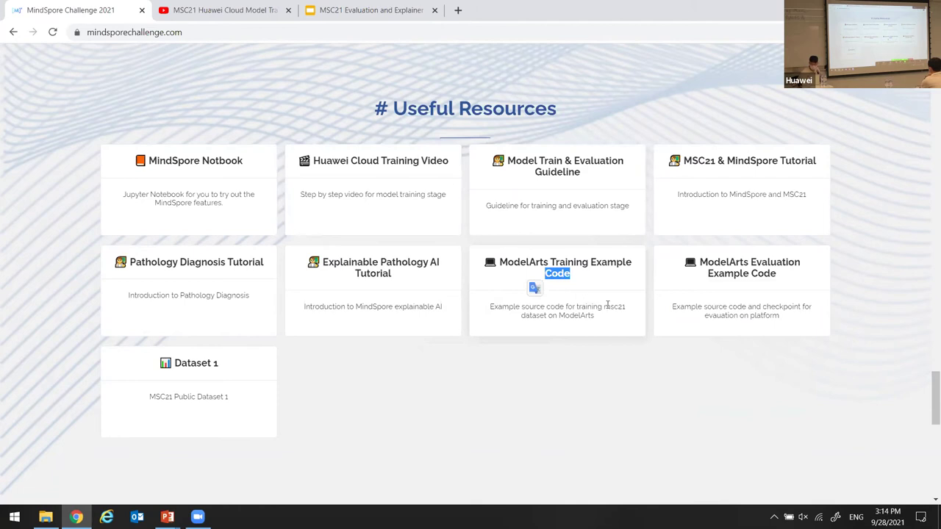
click(608, 304)
click(667, 390)
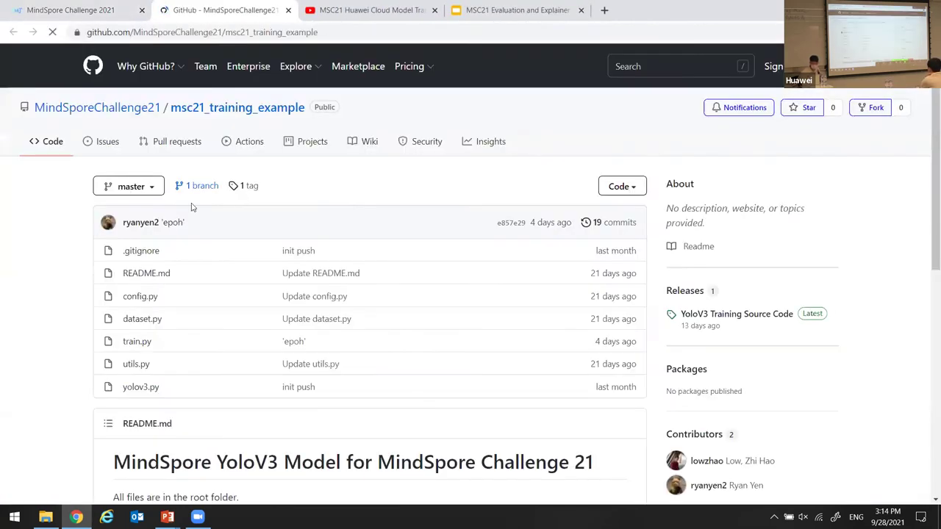
Open train.py and highlight the data_url, label_url and metadata_url dataset path lines.
click(144, 345)
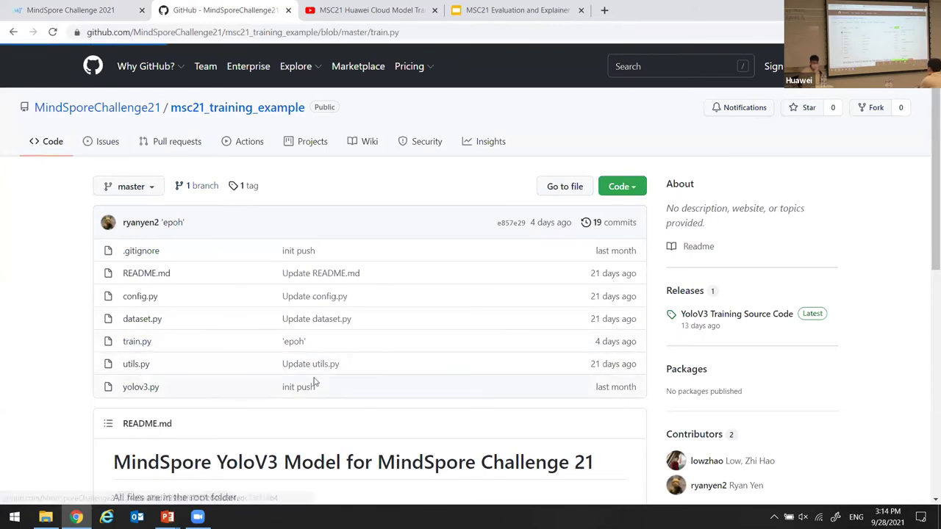
scroll(210, 300, down, 7)
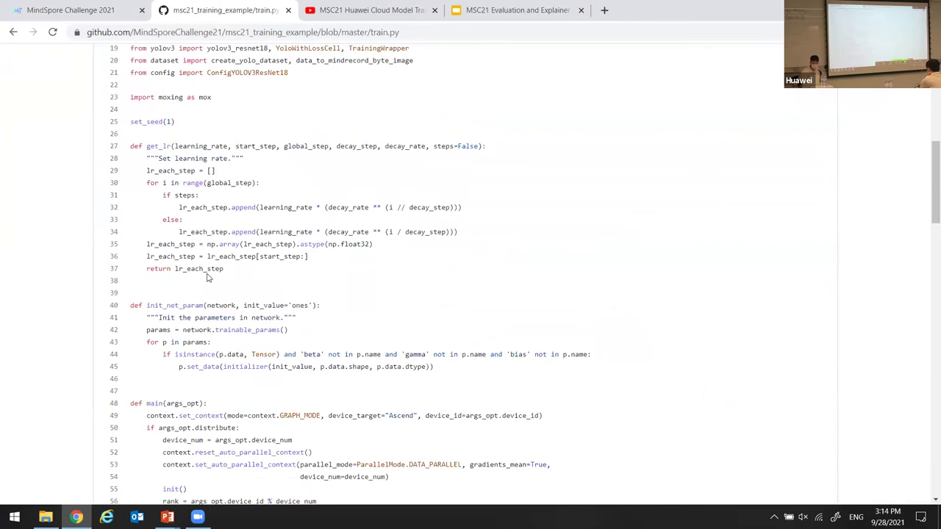
scroll(207, 277, down, 14)
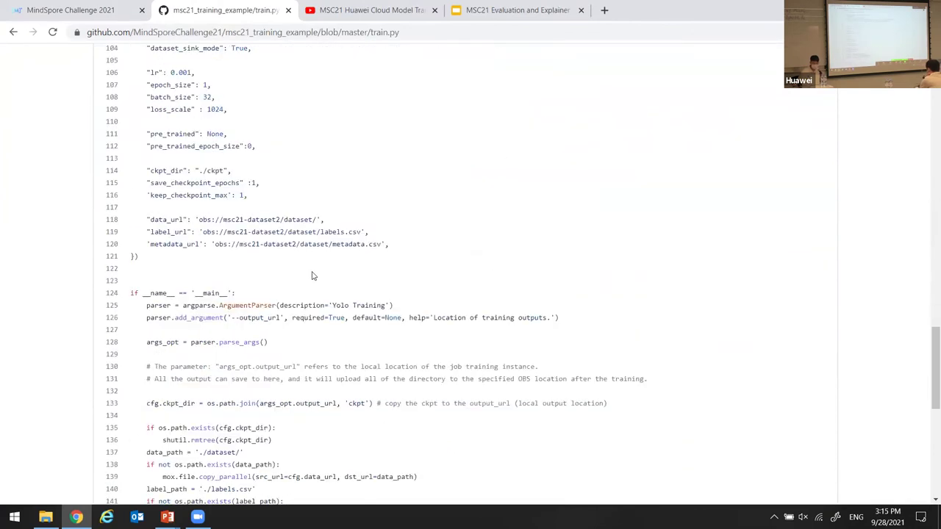
scroll(312, 276, down, 3)
scroll(326, 255, up, 2)
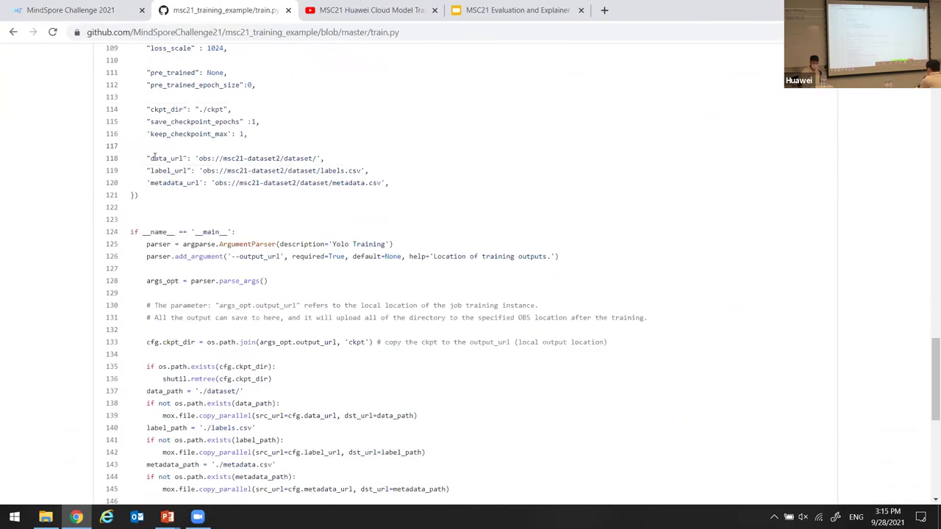
drag(146, 158, 397, 192)
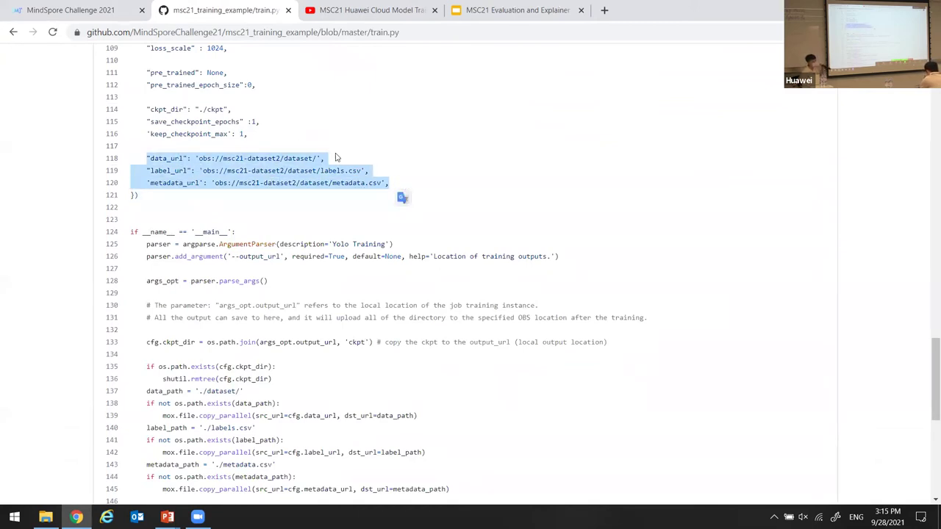
Highlight the --output_url argument definition, then return to the MindSpore Challenge 2021 tab.
scroll(351, 155, down, 3)
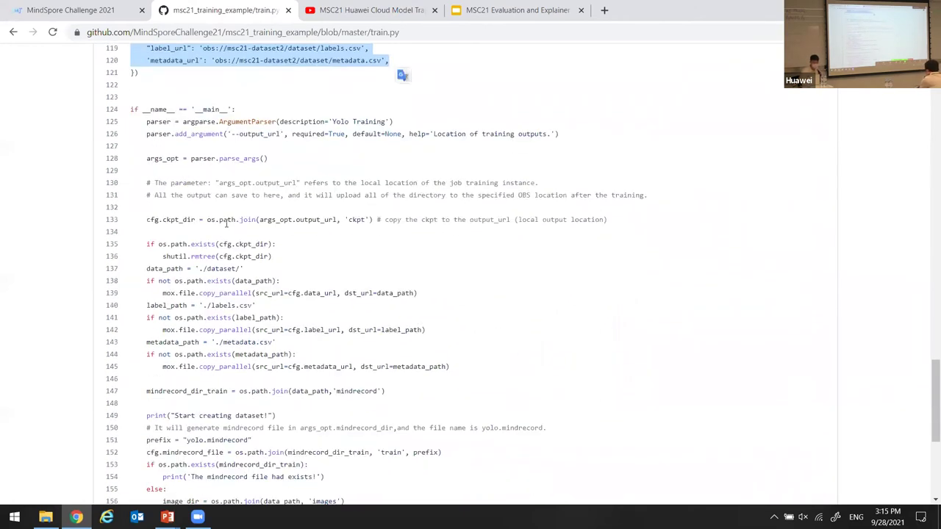
scroll(171, 281, down, 5)
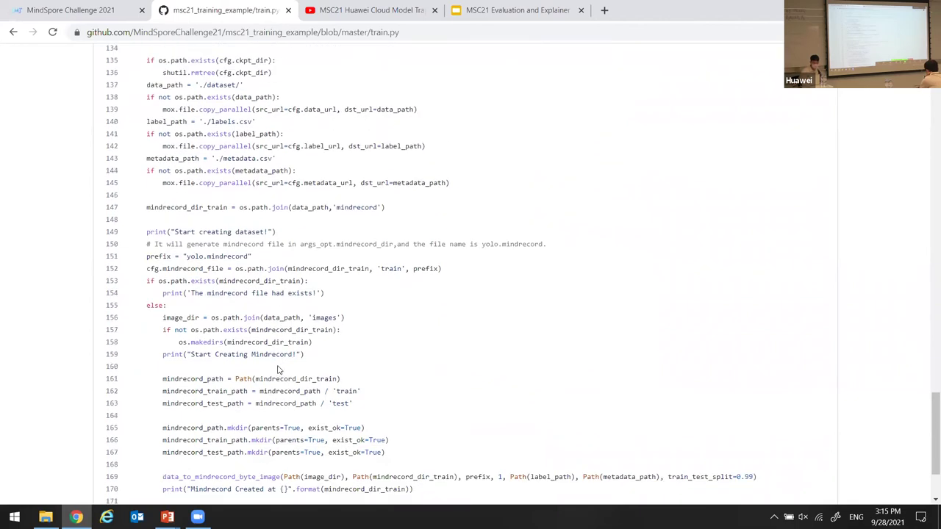
scroll(277, 358, up, 5)
scroll(277, 358, up, 1)
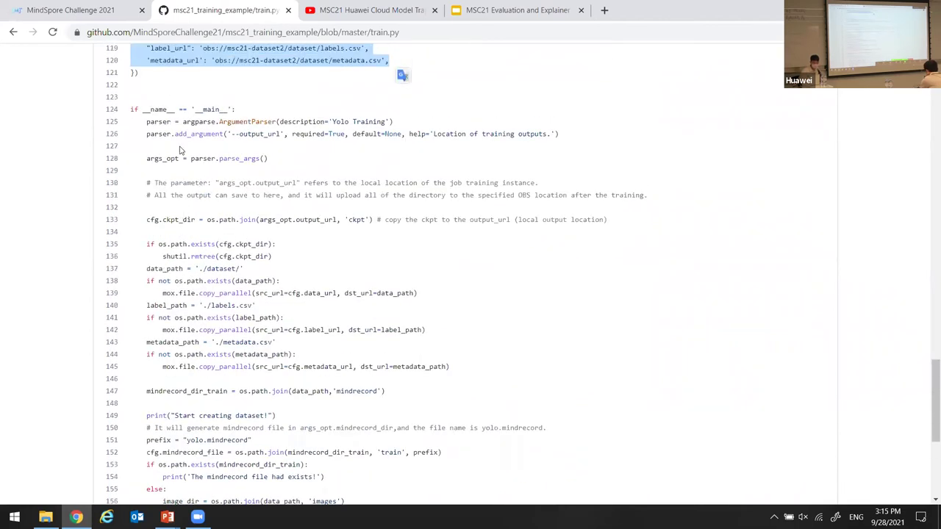
drag(194, 134, 282, 134)
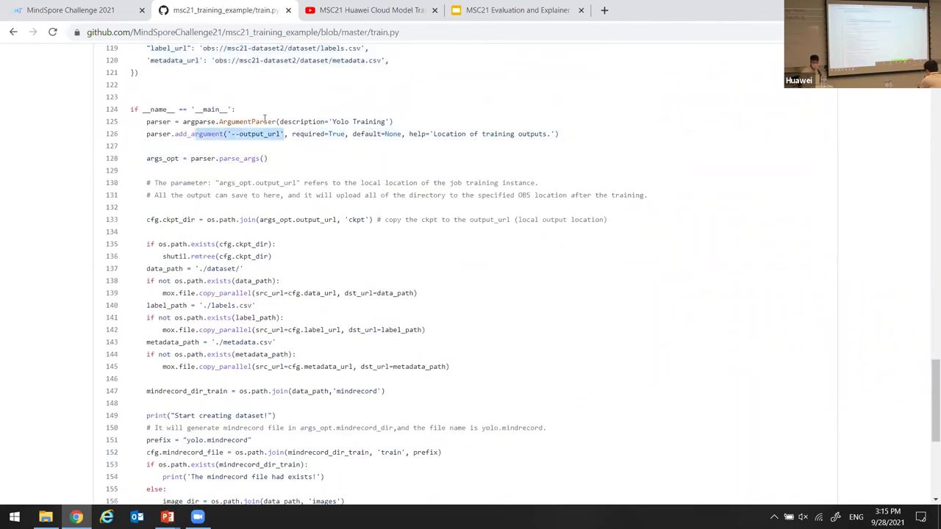
double_click(258, 133)
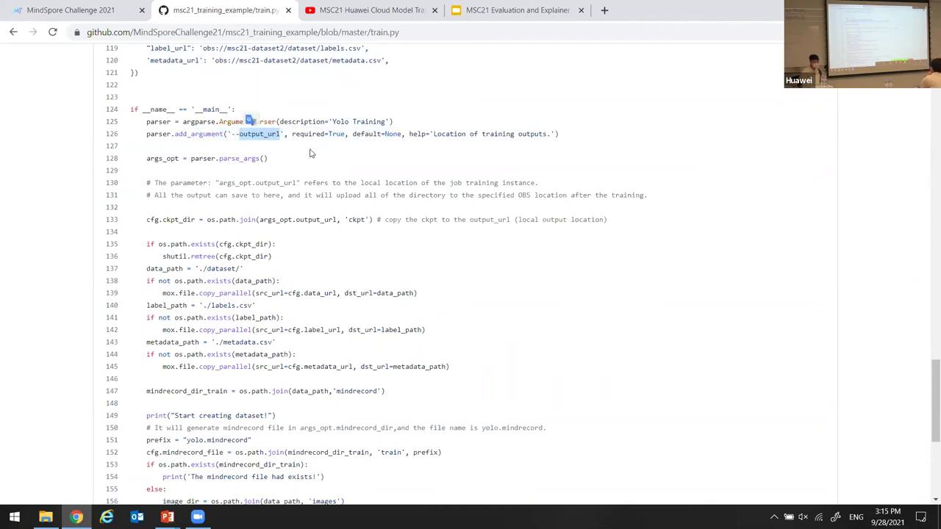
click(333, 164)
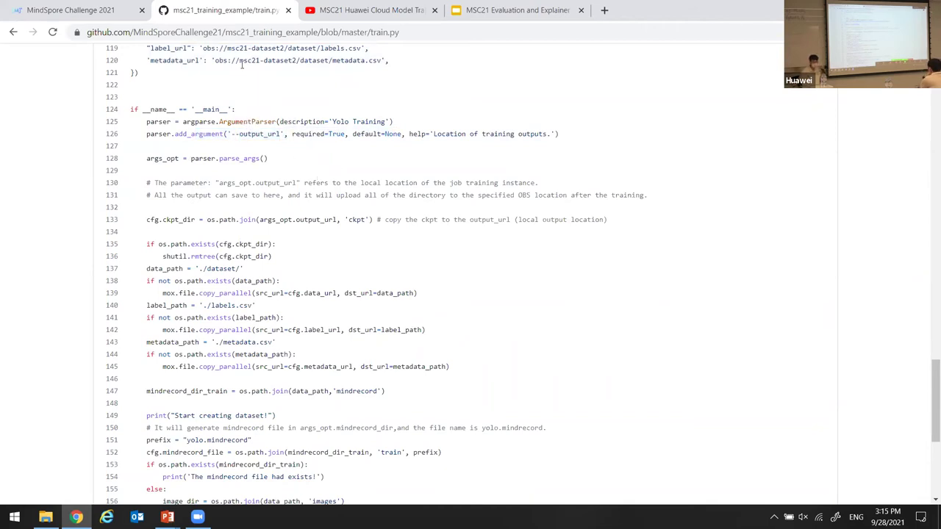
click(71, 10)
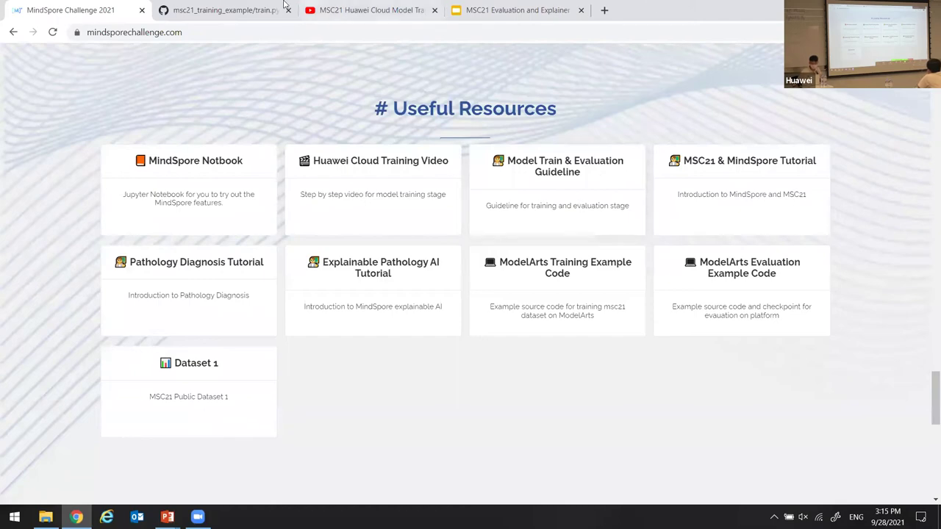
Sign in from the LOGIN button at the top using the saved credentials.
scroll(446, 225, up, 8)
scroll(615, 200, up, 15)
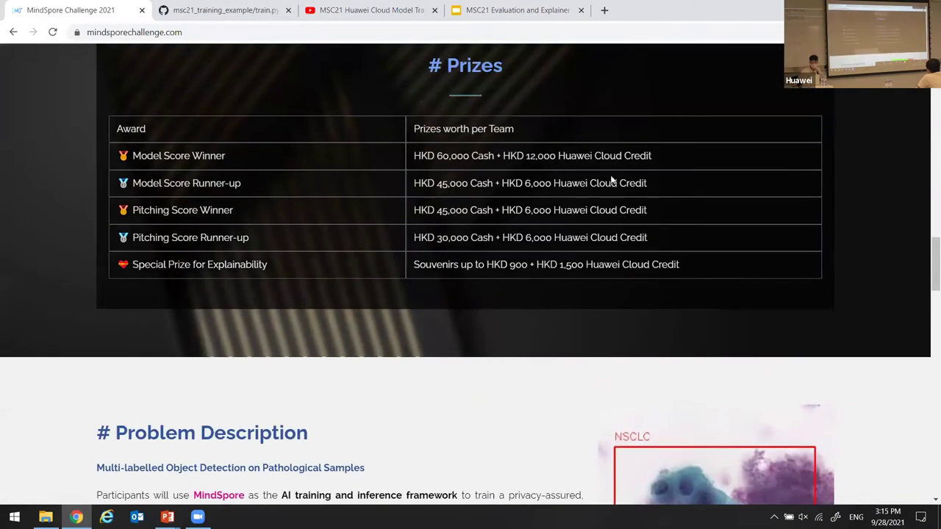
scroll(632, 106, up, 1)
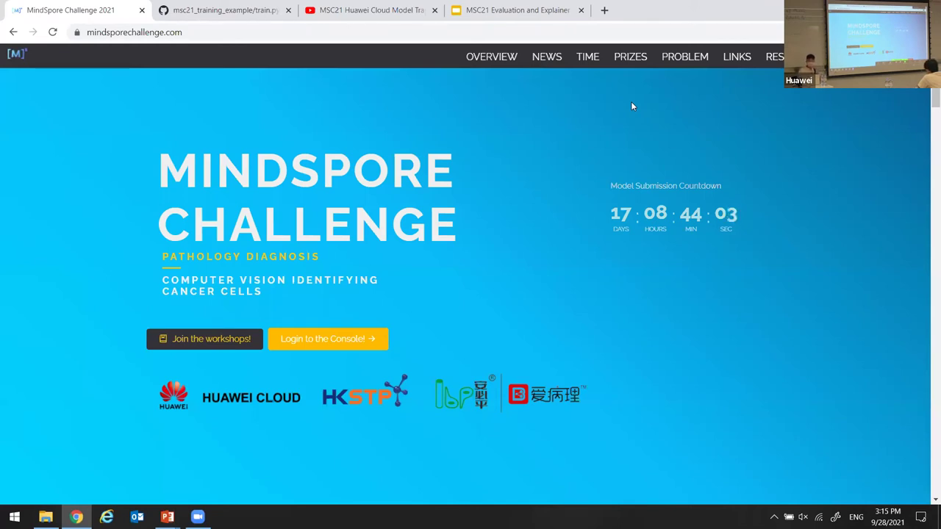
mouse_move(891, 99)
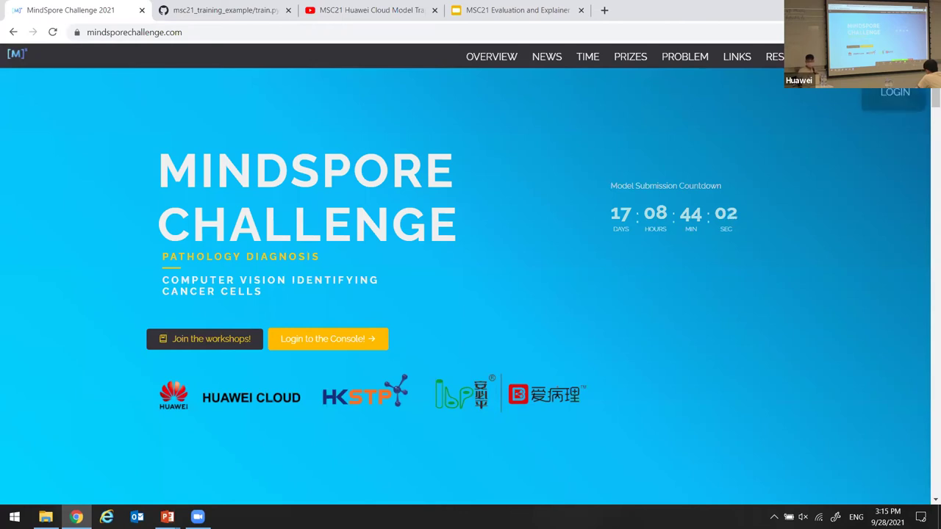
click(890, 98)
click(480, 230)
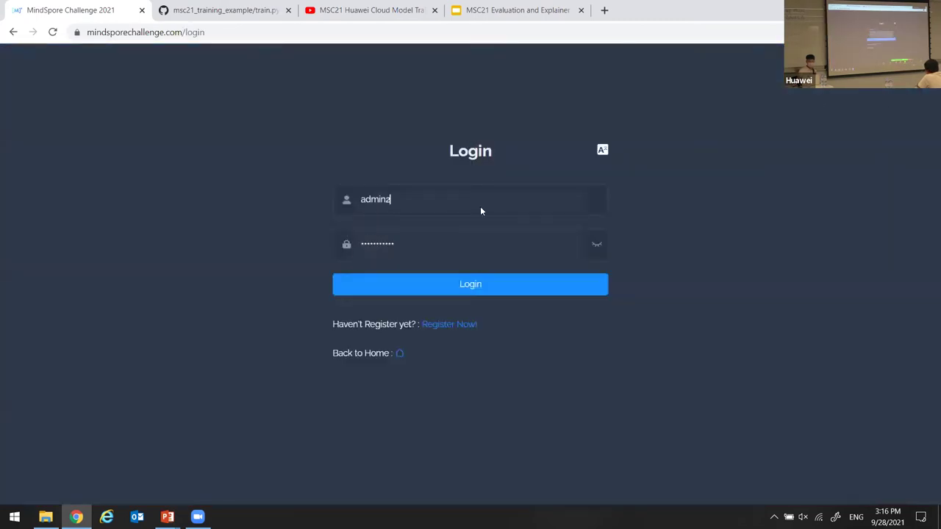
click(504, 281)
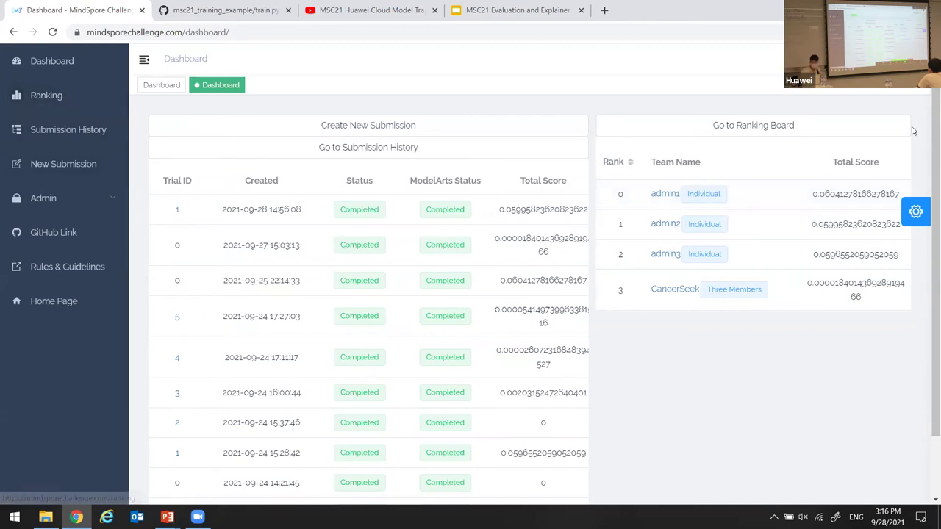
View the team profile from the account menu, then close it.
click(893, 59)
click(858, 94)
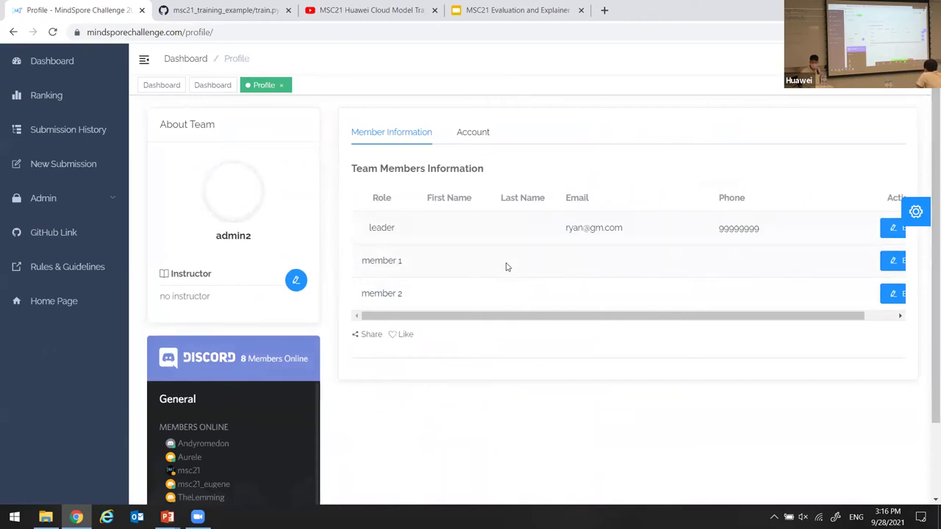
scroll(237, 306, down, 1)
scroll(261, 412, up, 1)
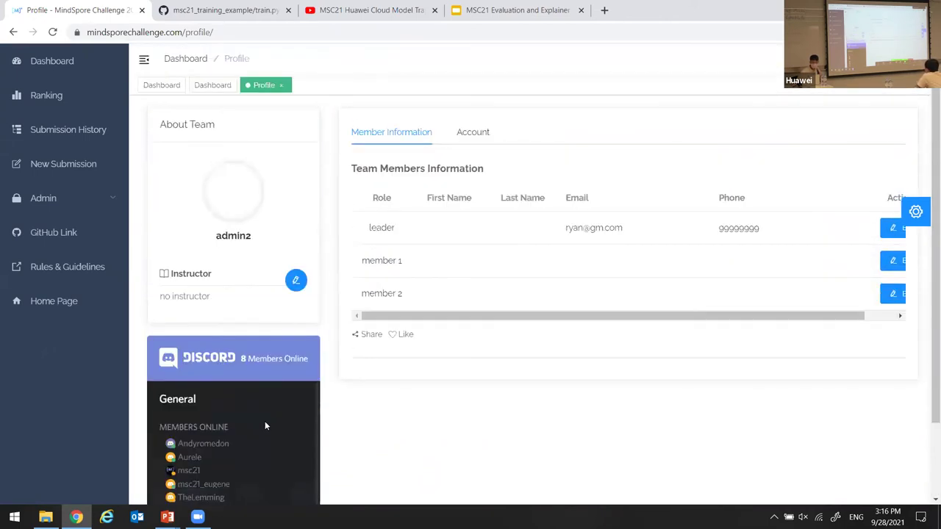
click(280, 85)
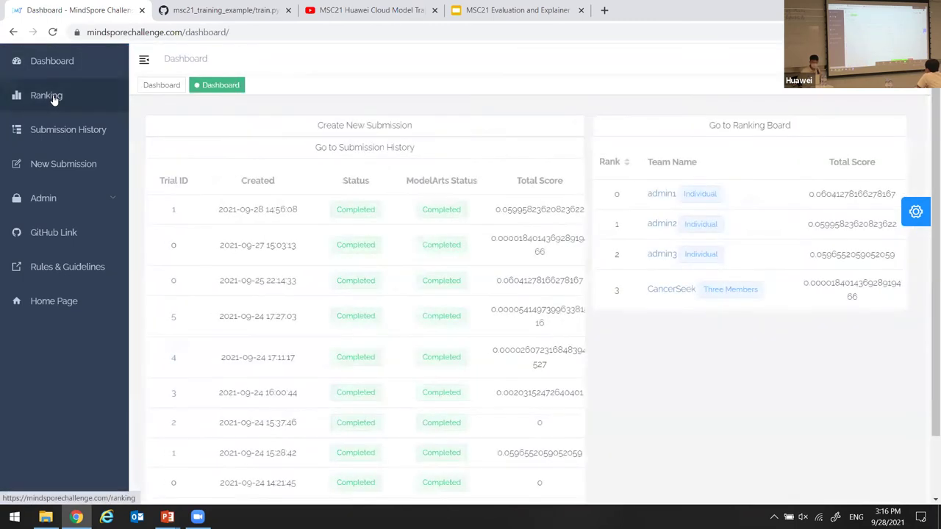
Check the Ranking table and Submission History, then start a New Submission.
click(30, 95)
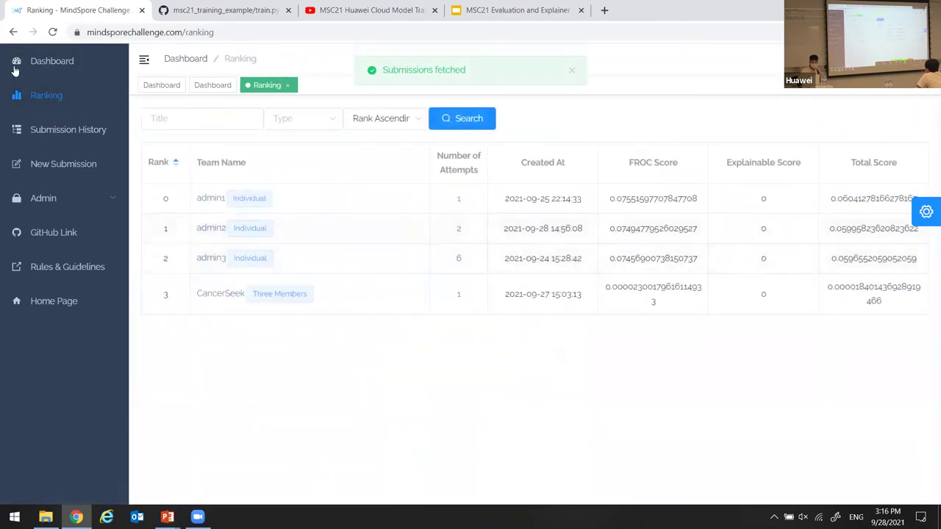
click(73, 129)
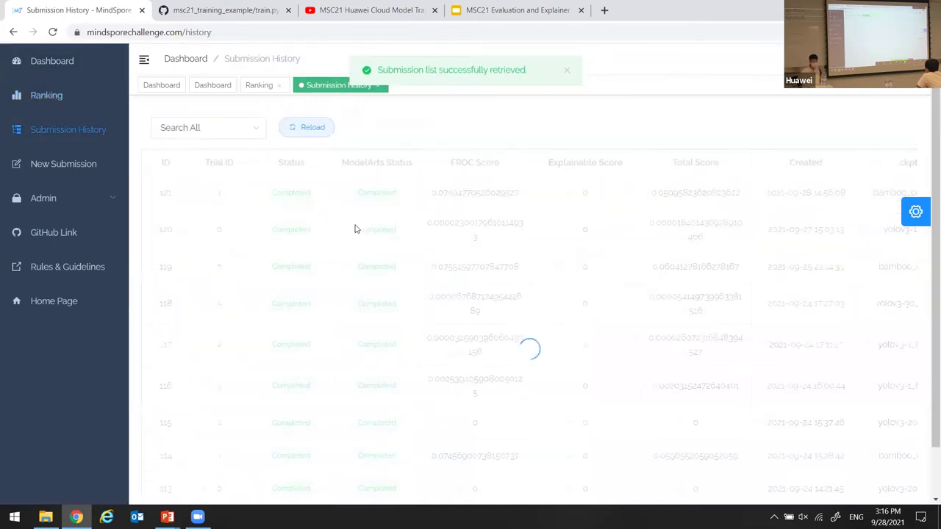
scroll(290, 206, down, 1)
scroll(298, 217, up, 1)
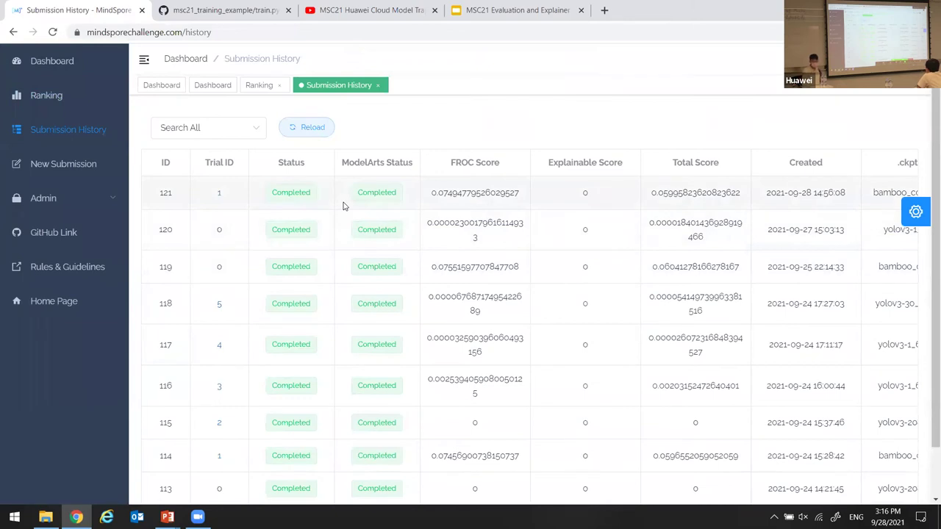
click(71, 164)
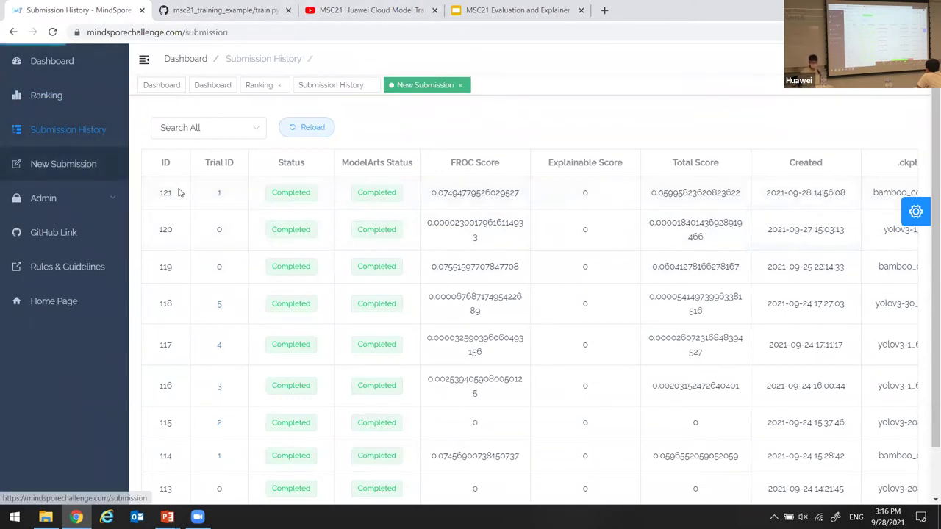
scroll(342, 180, down, 1)
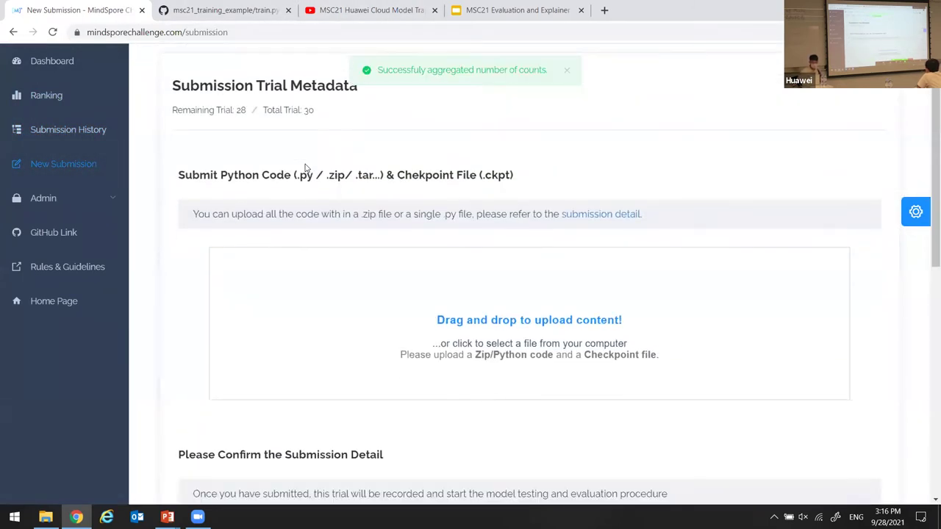
scroll(276, 171, up, 1)
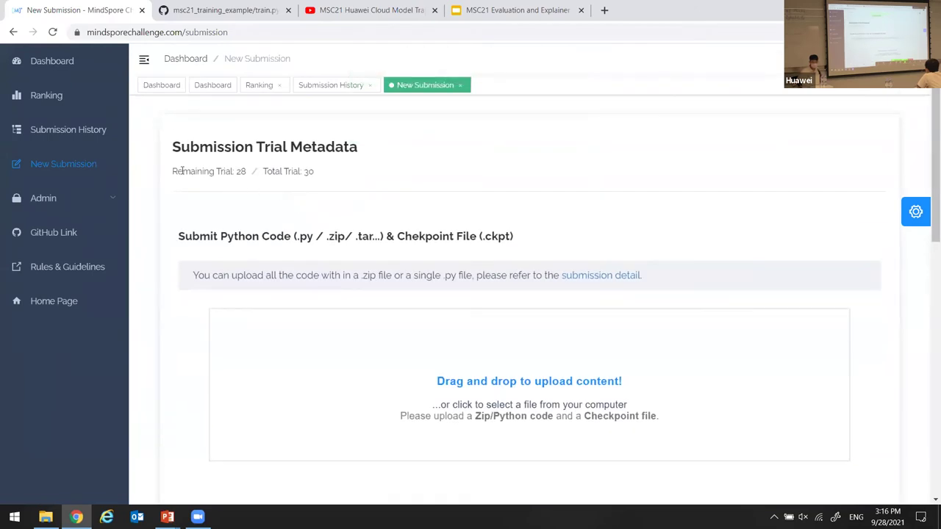
drag(237, 175, 332, 177)
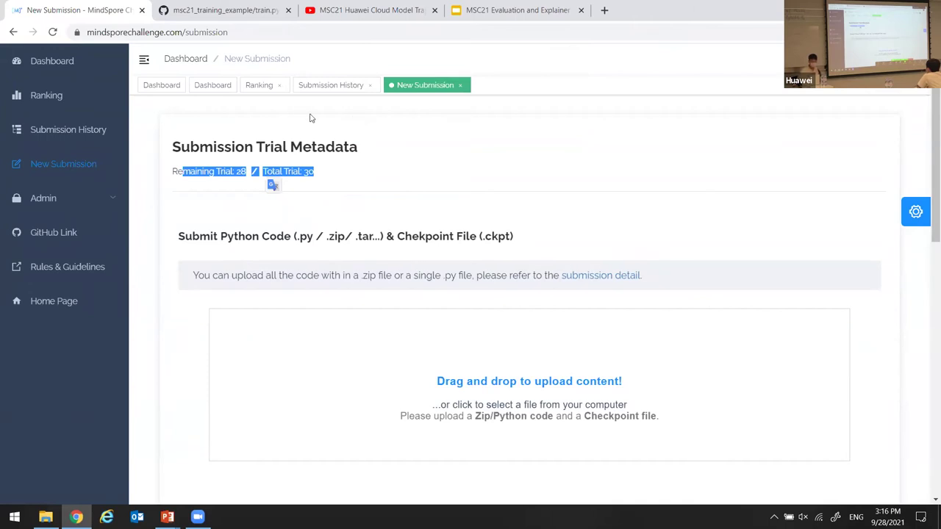
click(342, 143)
scroll(315, 149, down, 3)
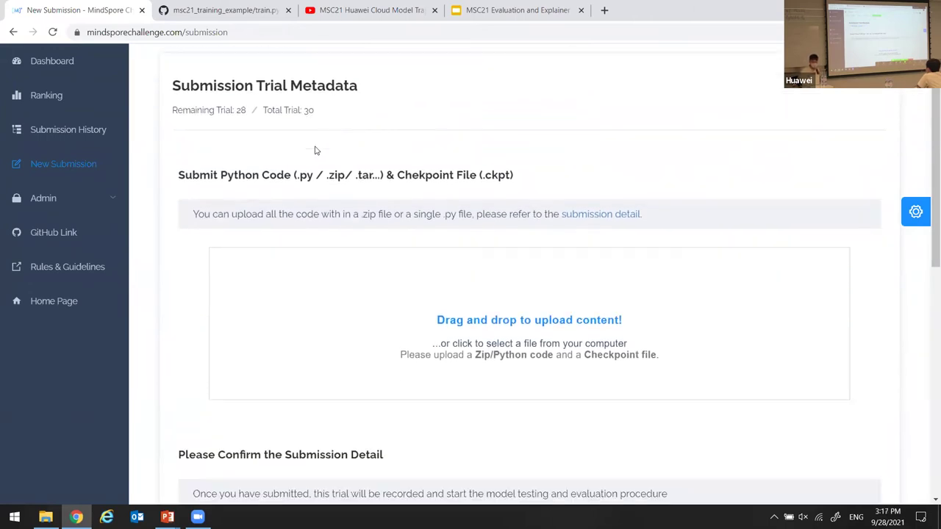
scroll(357, 230, up, 1)
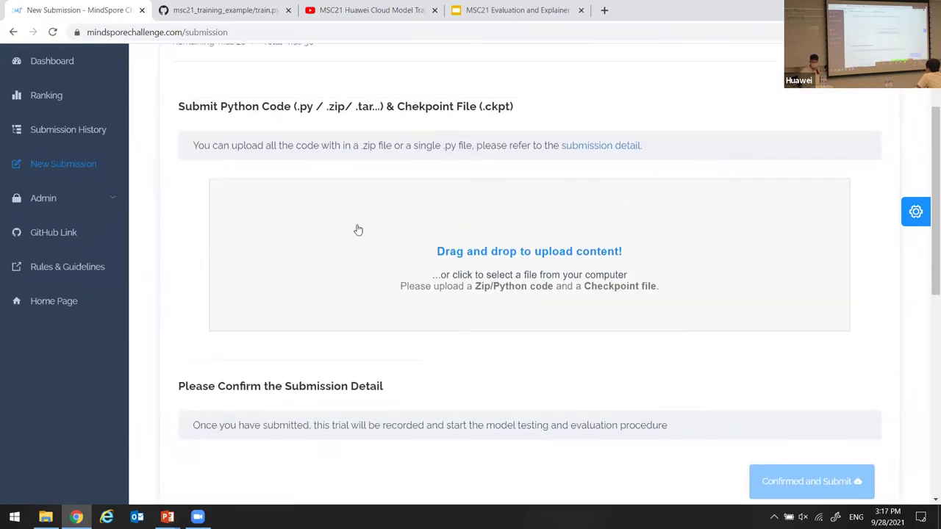
Go to the msc21_evaluation_example repository's releases and expand the CNN release assets.
click(228, 10)
scroll(219, 119, up, 20)
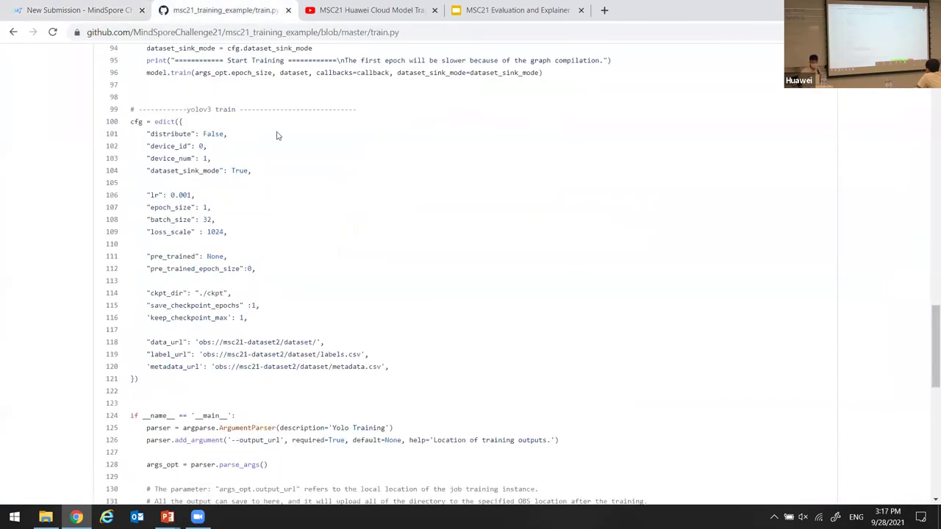
scroll(218, 119, up, 2)
click(111, 105)
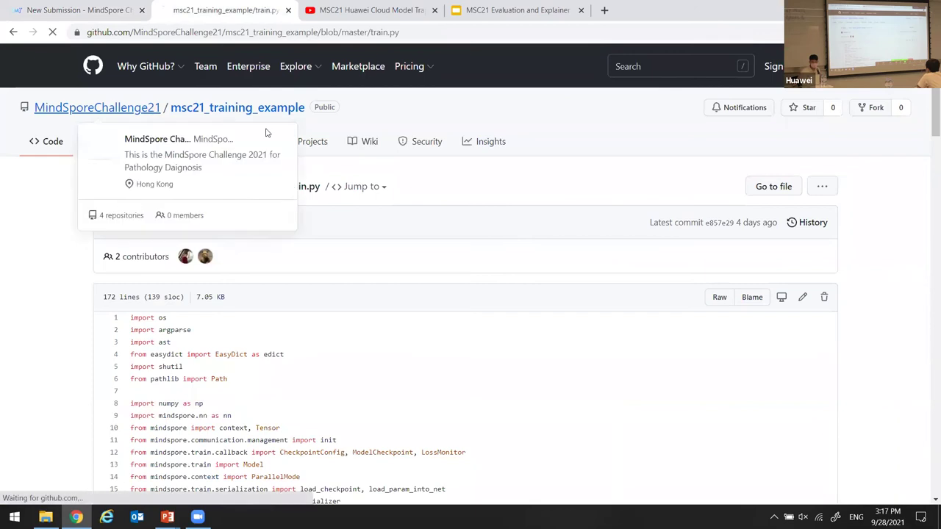
scroll(248, 167, down, 4)
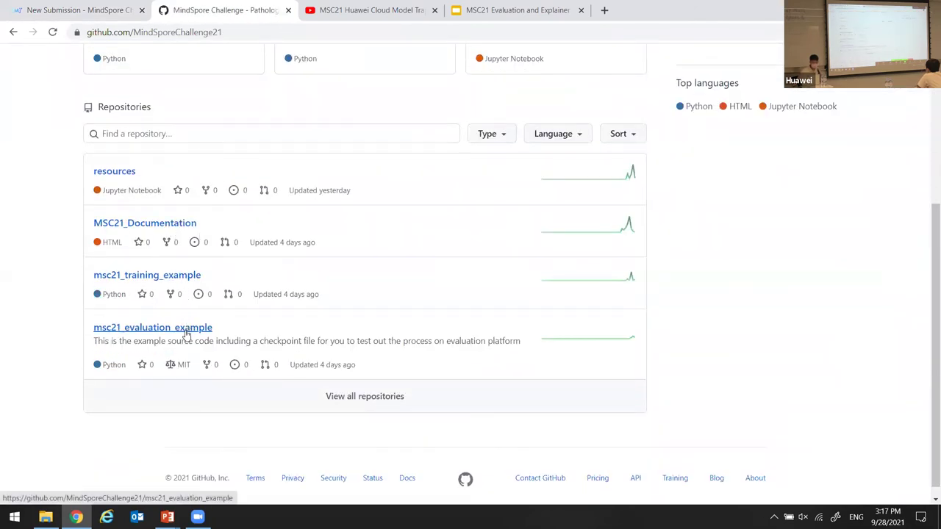
click(186, 333)
scroll(655, 374, down, 2)
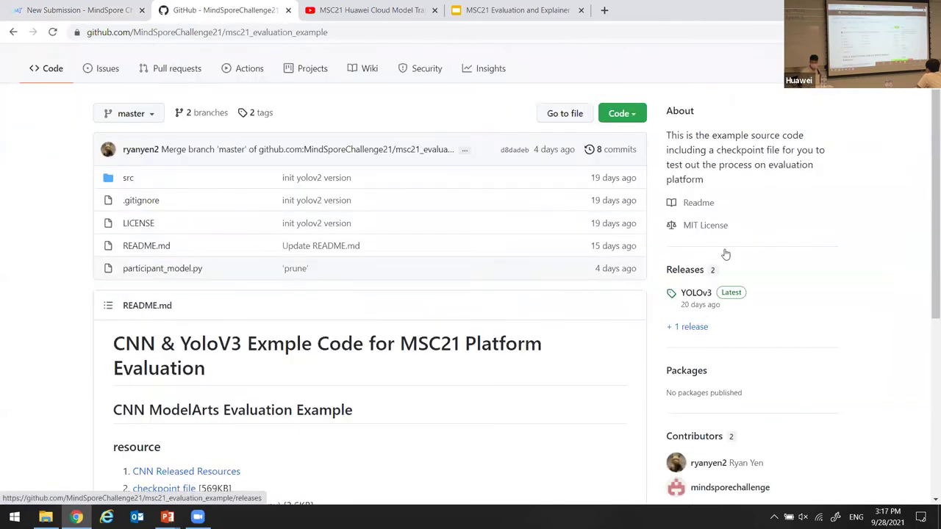
click(691, 278)
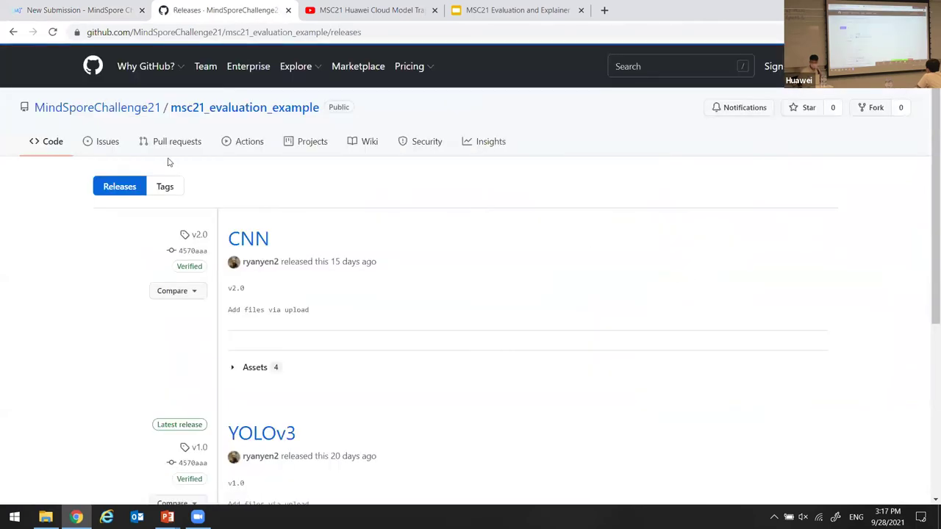
scroll(314, 231, down, 2)
click(257, 247)
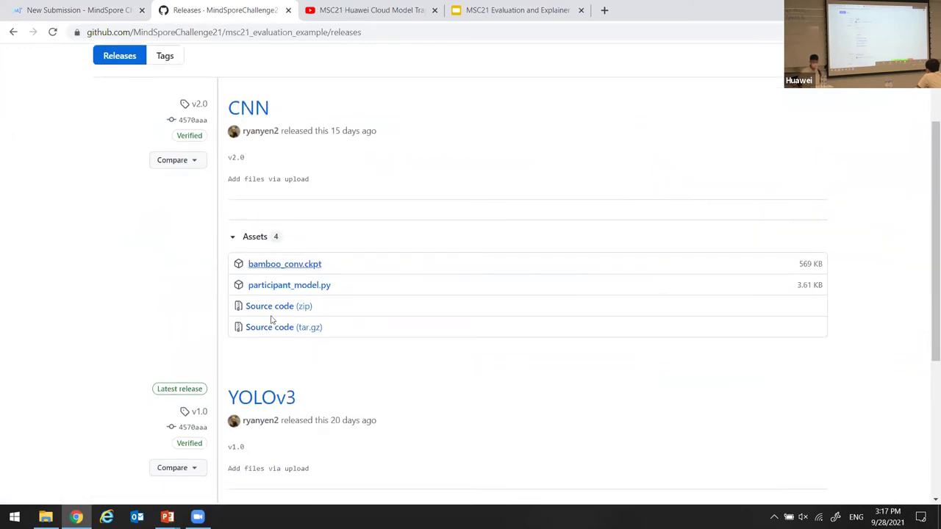
Save bamboo_conv.ckpt and participant_model.py into the Downloads folder.
scroll(311, 306, down, 1)
click(314, 211)
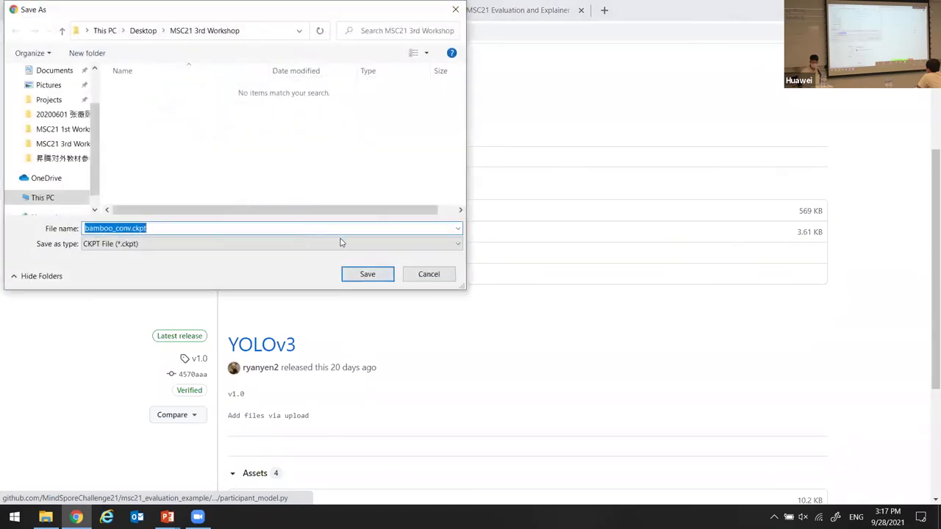
scroll(70, 127, up, 3)
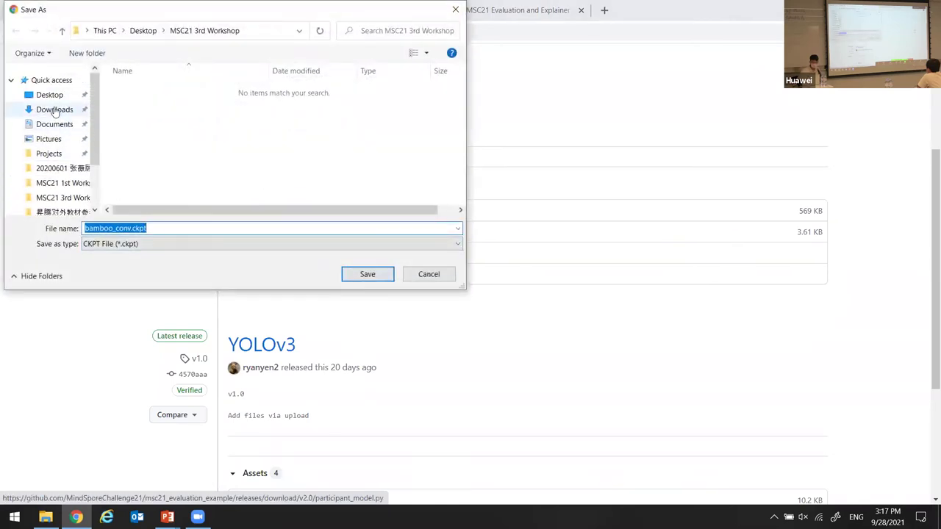
click(59, 109)
click(369, 277)
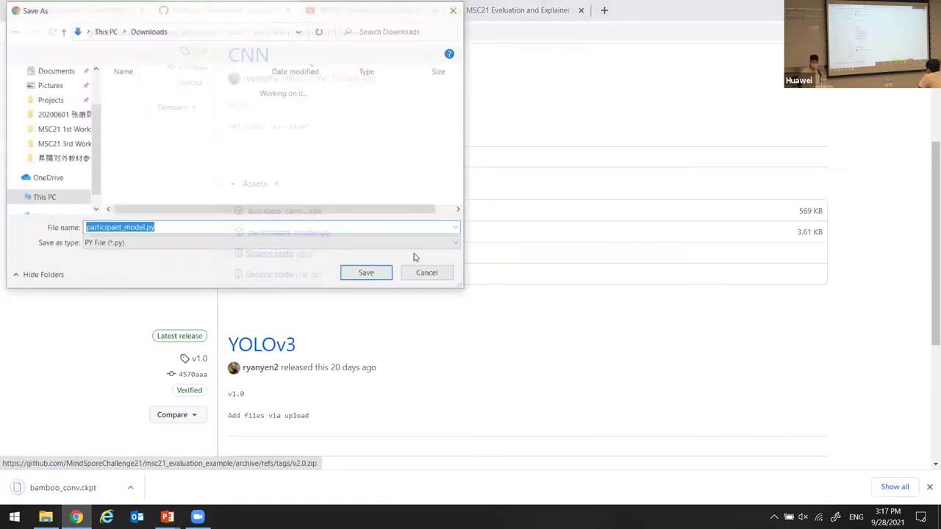
scroll(55, 164, up, 3)
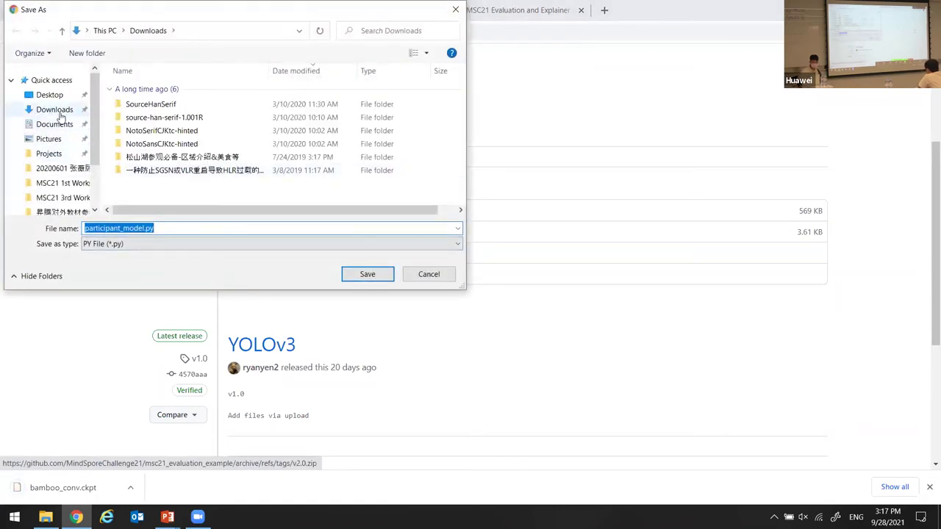
click(59, 110)
click(366, 274)
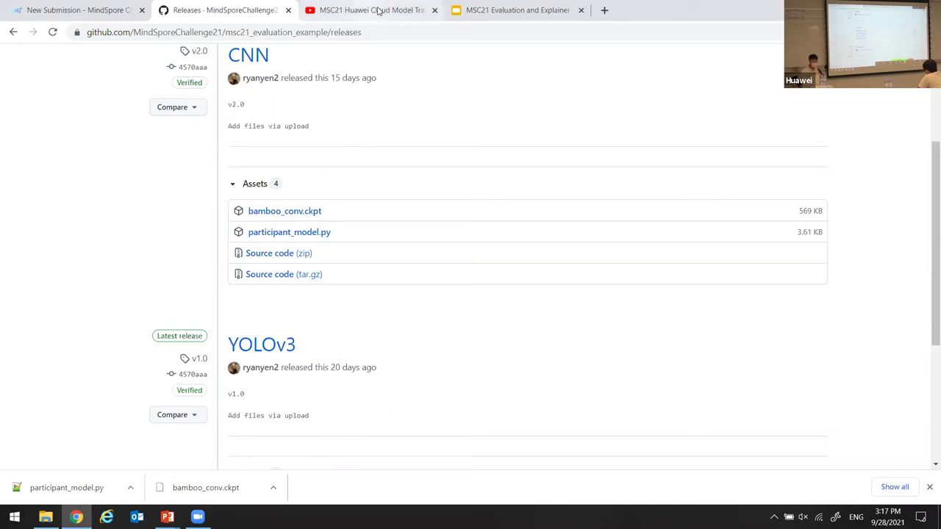
Drag bamboo_conv.ckpt and participant_model.py from the download bar into the submission drop zone.
click(33, 9)
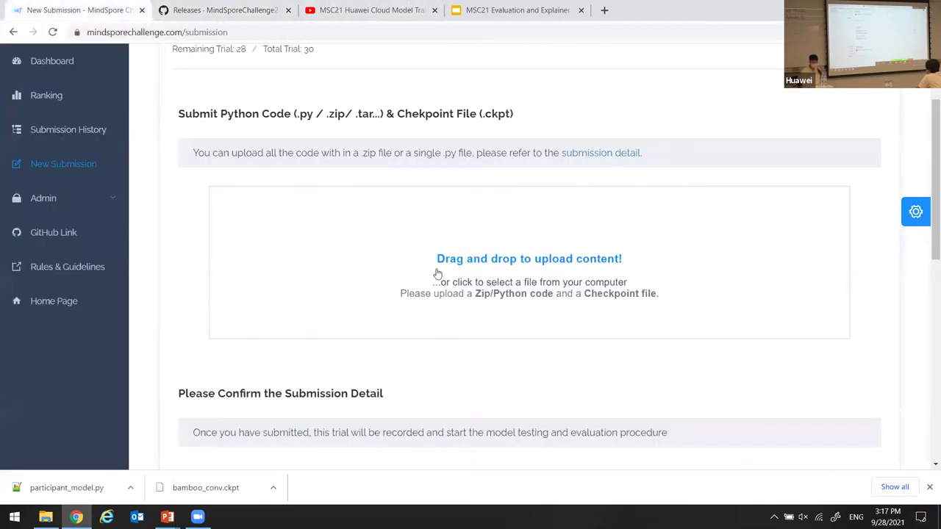
drag(206, 488, 478, 285)
drag(66, 487, 481, 290)
scroll(632, 345, down, 2)
scroll(632, 345, down, 3)
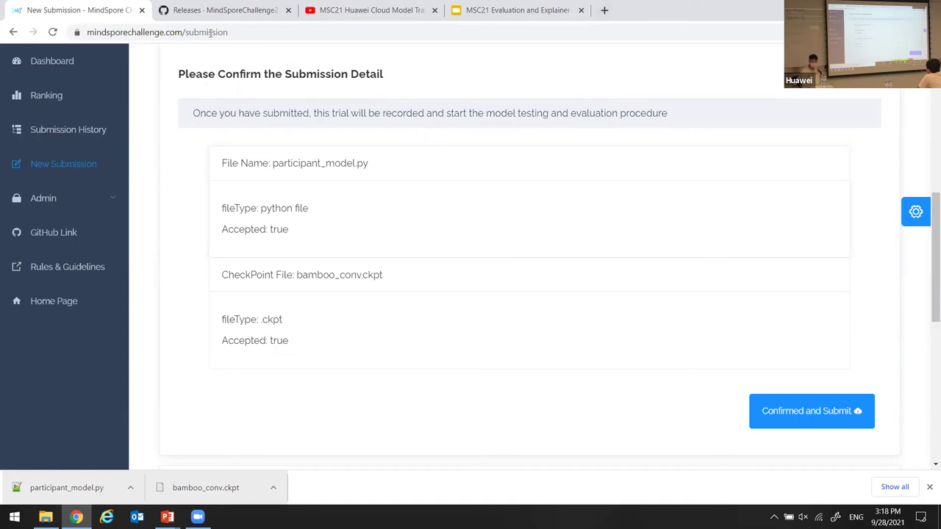
After rechecking the GitHub releases page, submit the two uploaded files as a new trial.
click(220, 9)
scroll(355, 185, up, 2)
scroll(286, 273, down, 4)
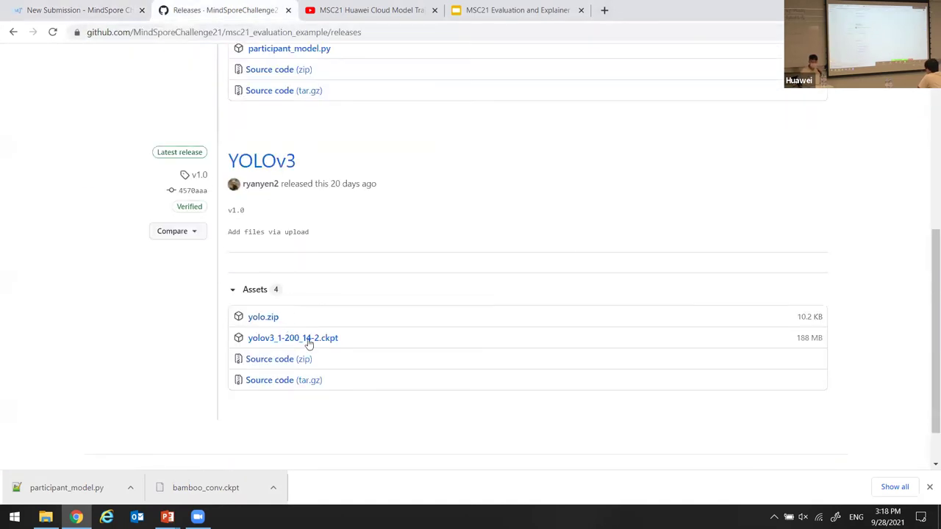
click(113, 8)
scroll(330, 189, up, 4)
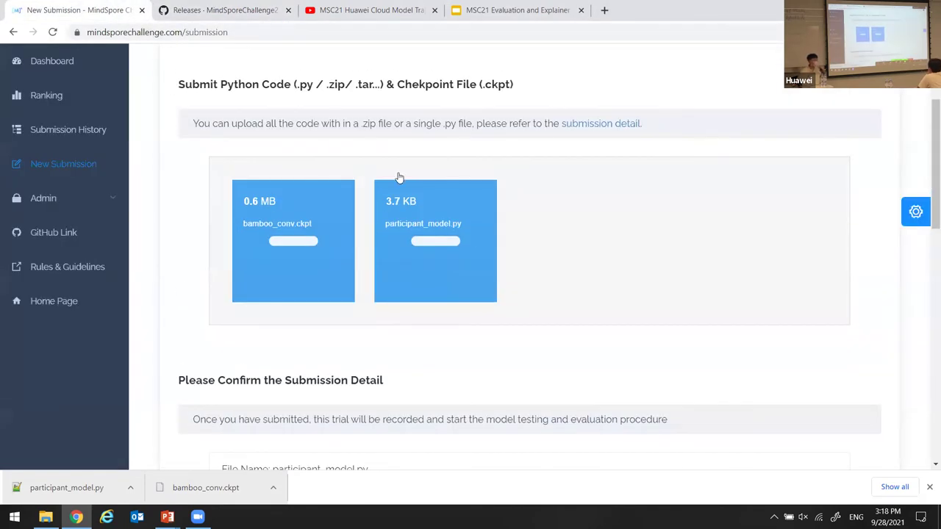
scroll(552, 188, down, 5)
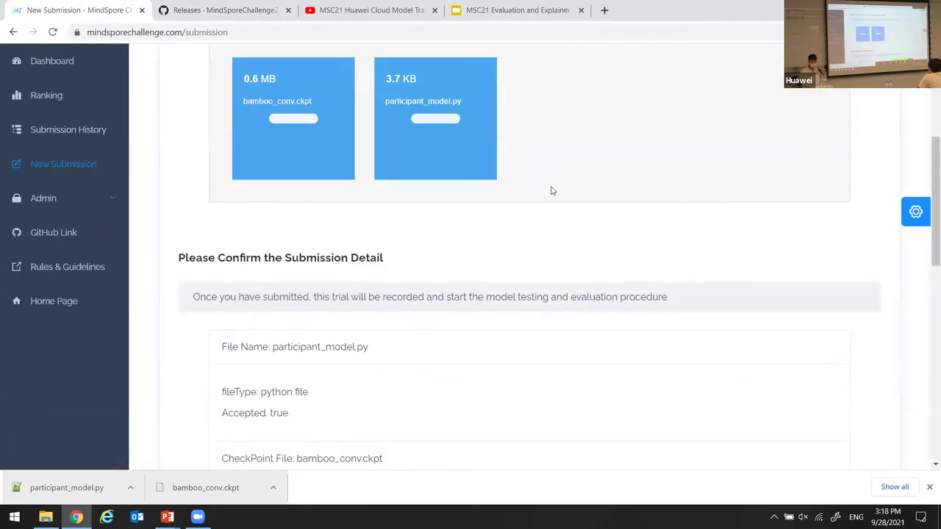
click(836, 352)
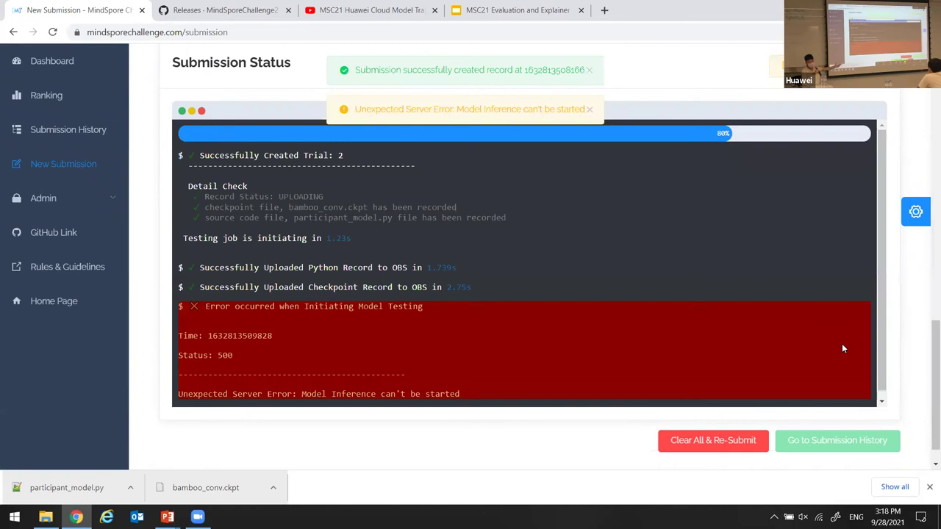
scroll(64, 144, up, 10)
click(65, 132)
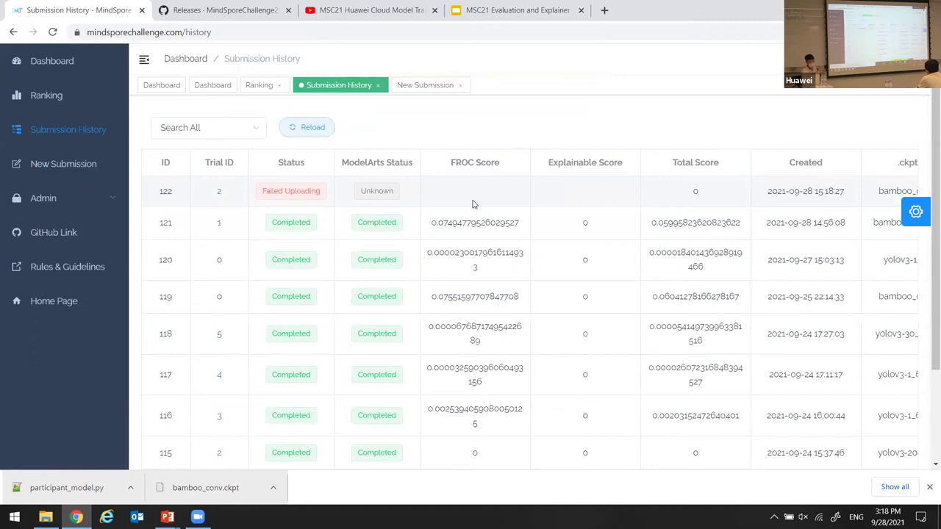
scroll(350, 246, down, 1)
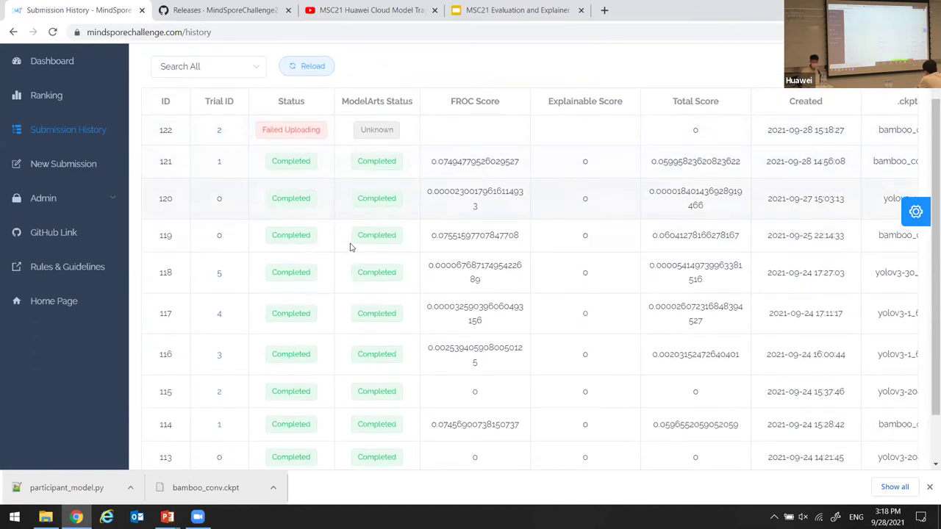
scroll(372, 177, down, 1)
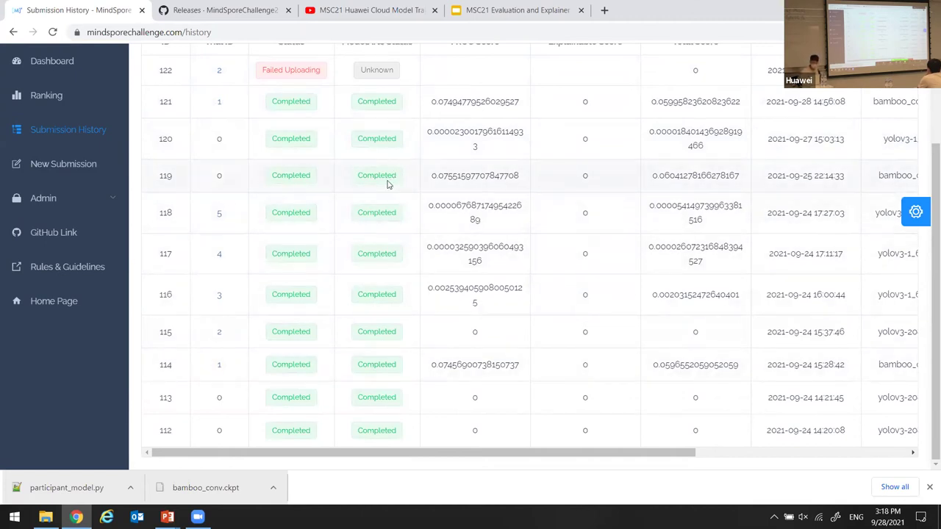
drag(363, 459, 563, 459)
click(827, 102)
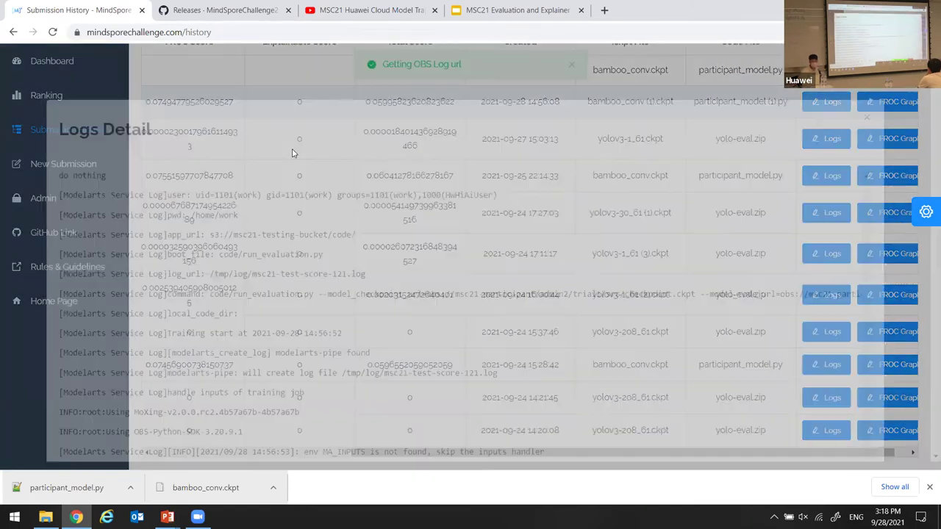
scroll(289, 147, down, 3)
scroll(290, 145, down, 1)
scroll(290, 146, down, 12)
scroll(318, 145, down, 15)
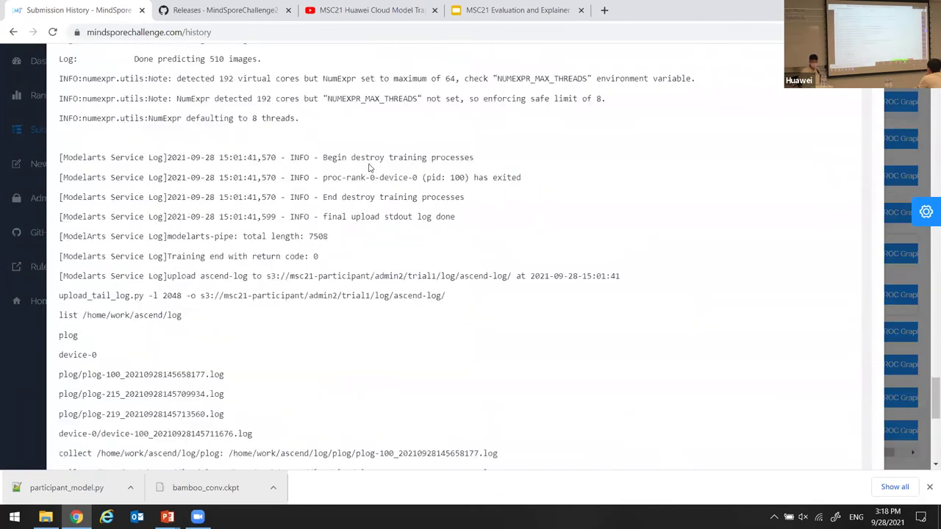
scroll(370, 167, down, 8)
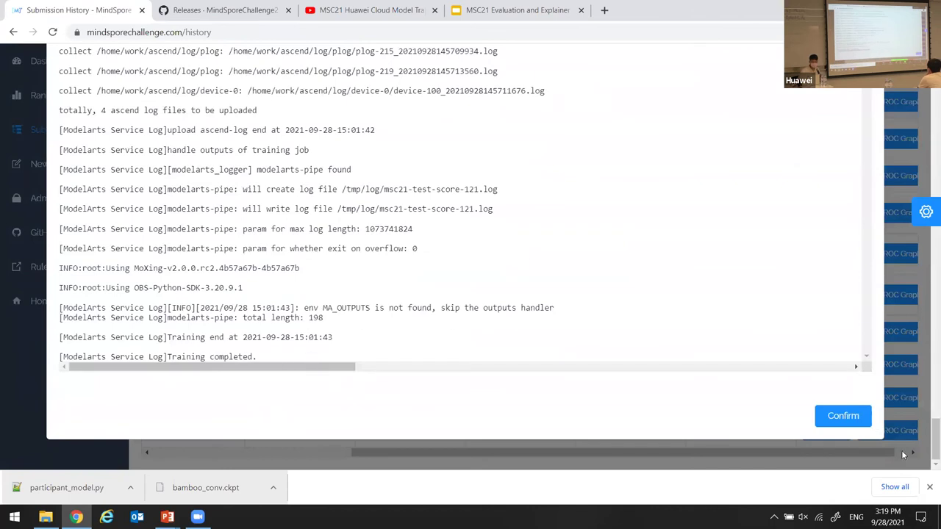
click(842, 416)
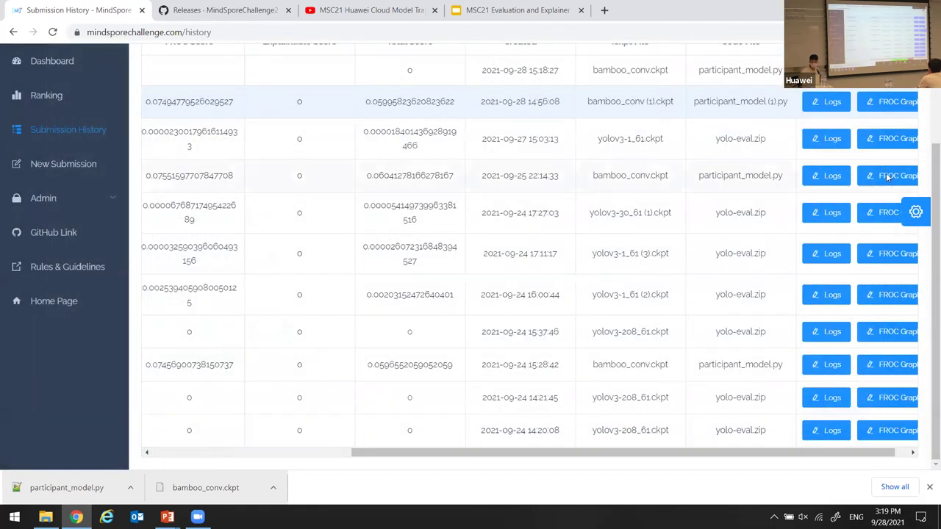
Display the FROC graph of the 14:56:08 trial.
click(887, 177)
scroll(887, 191, up, 1)
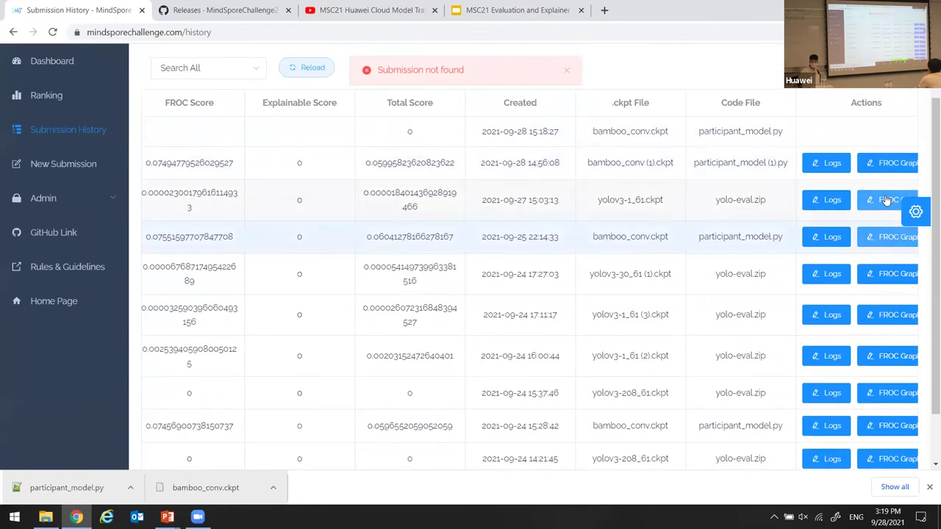
click(888, 200)
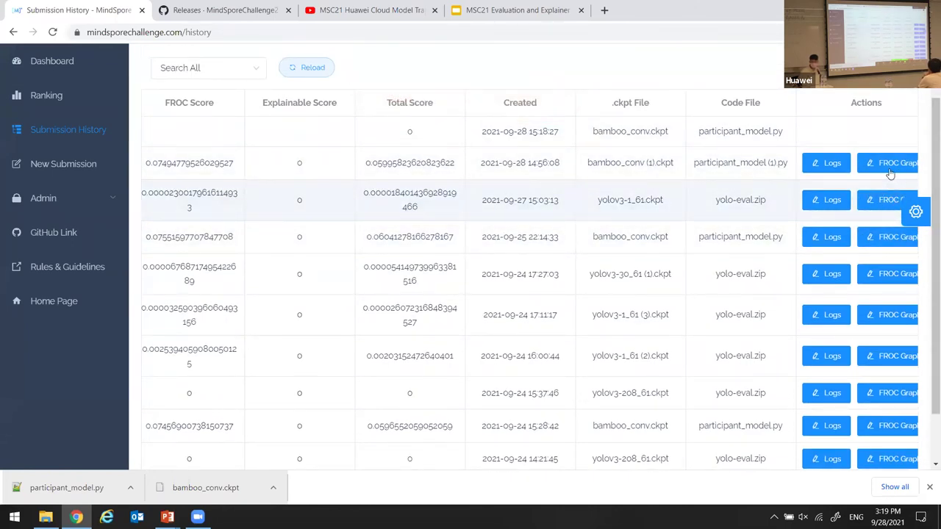
click(889, 174)
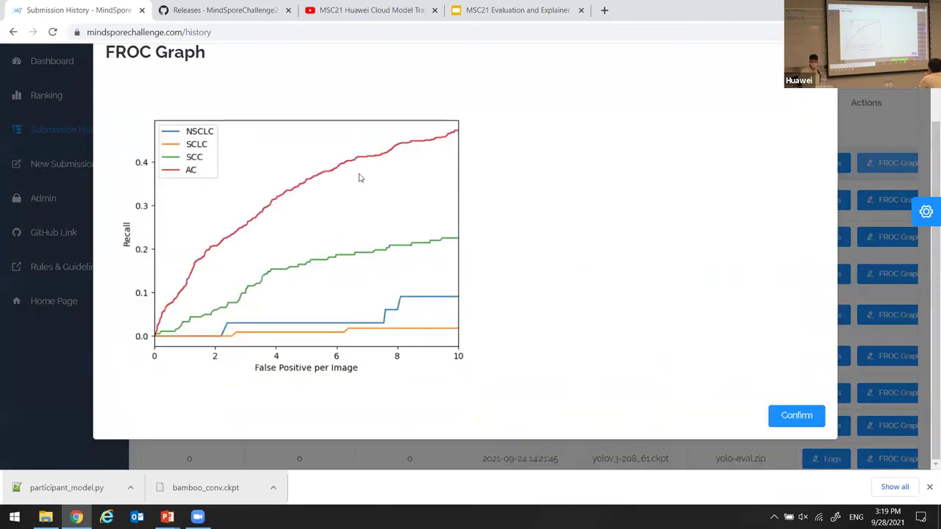
Close the FROC graph to reveal the 15:18:27 bamboo_conv.ckpt trial scoring 0.
scroll(360, 178, up, 1)
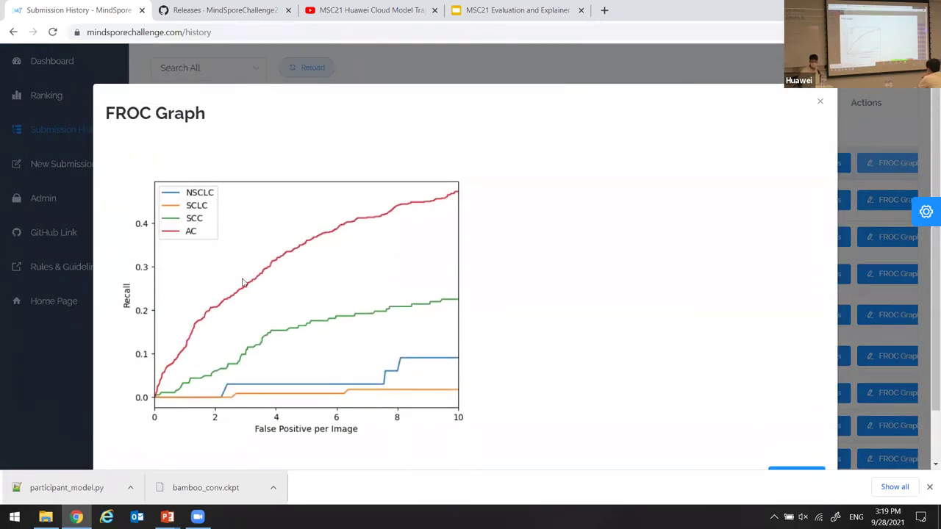
scroll(772, 339, down, 1)
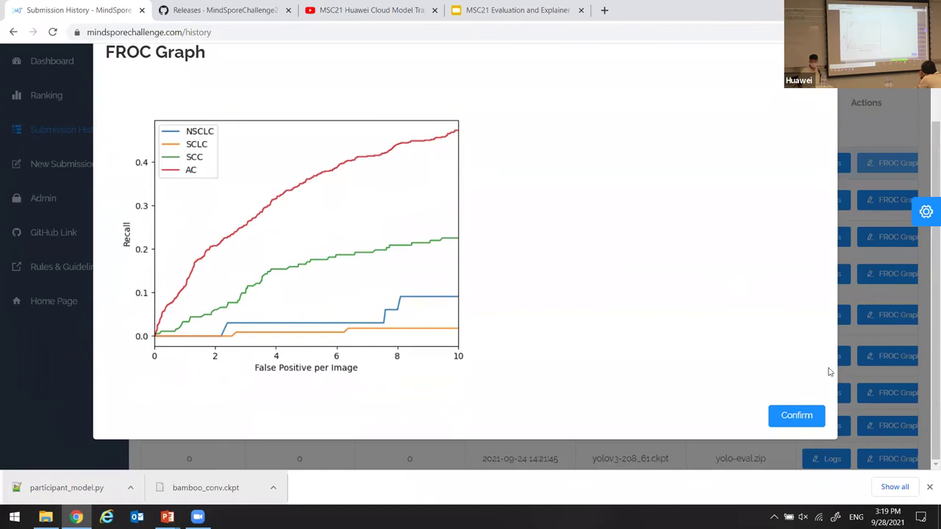
click(787, 417)
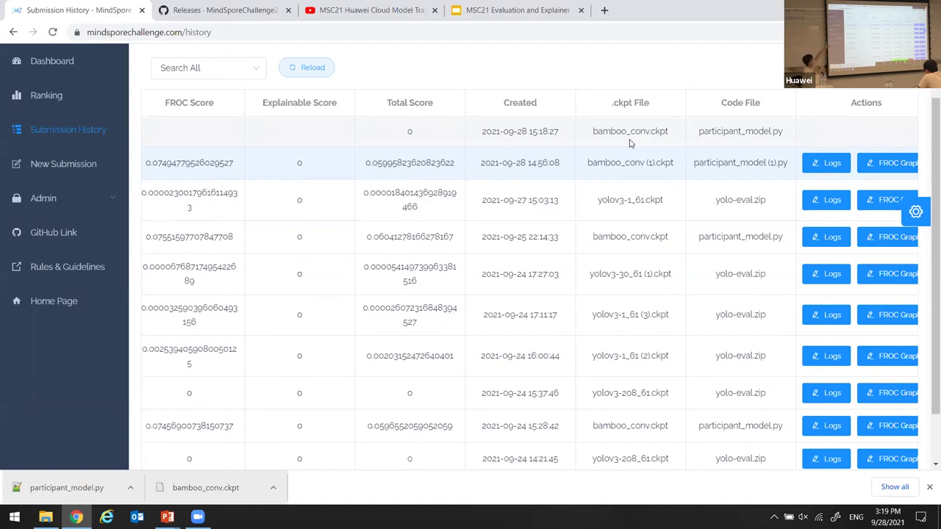
Go back to the GitHub msc21_evaluation_example releases page, showing the CNN v2.0 release at the top.
click(211, 13)
scroll(379, 270, up, 6)
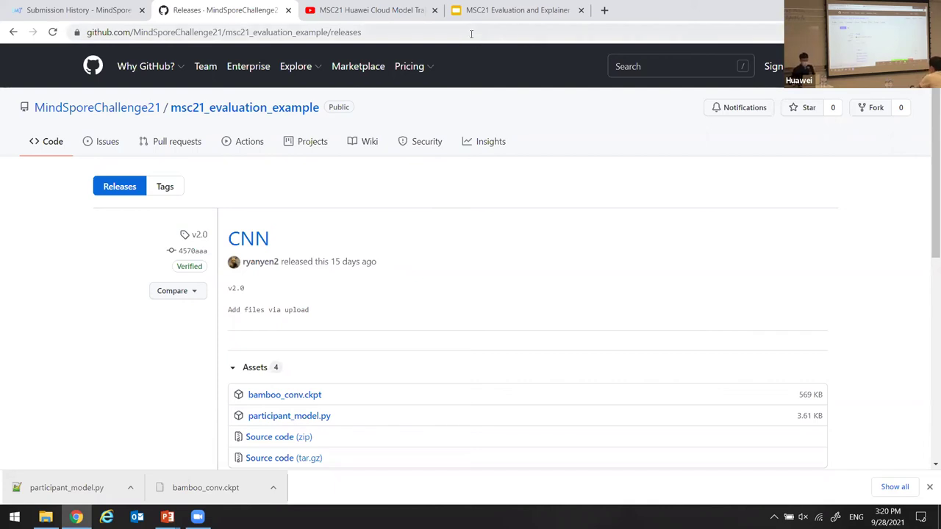
Bring the MSC21 Evaluation and Explainer.pptx deck to the front.
click(479, 10)
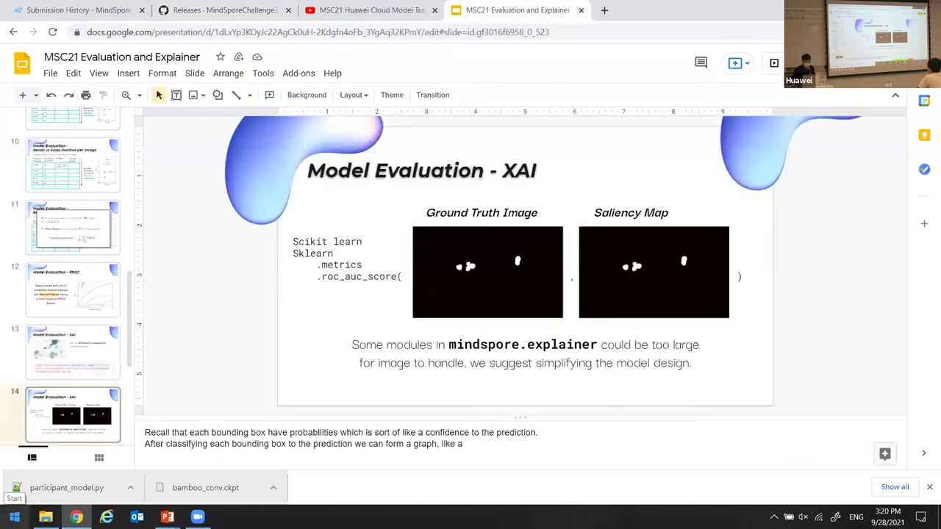
mouse_move(168, 517)
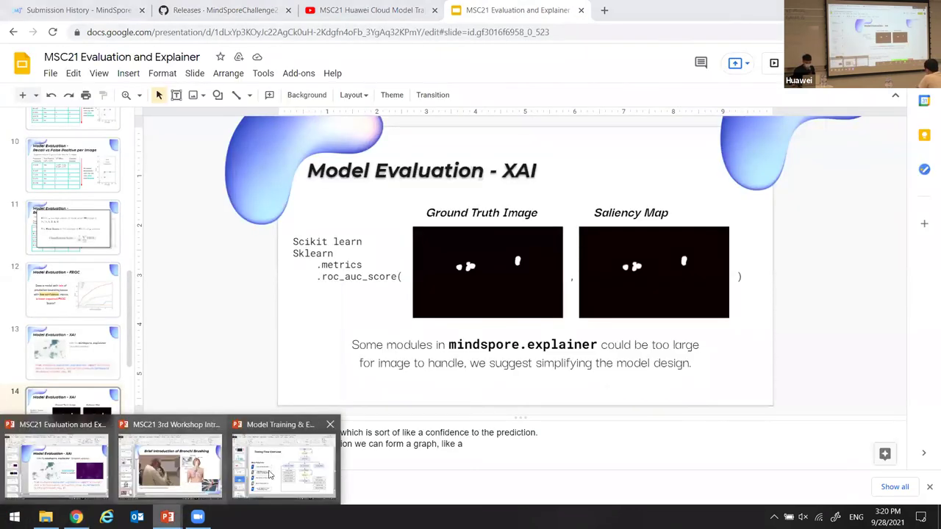
click(42, 467)
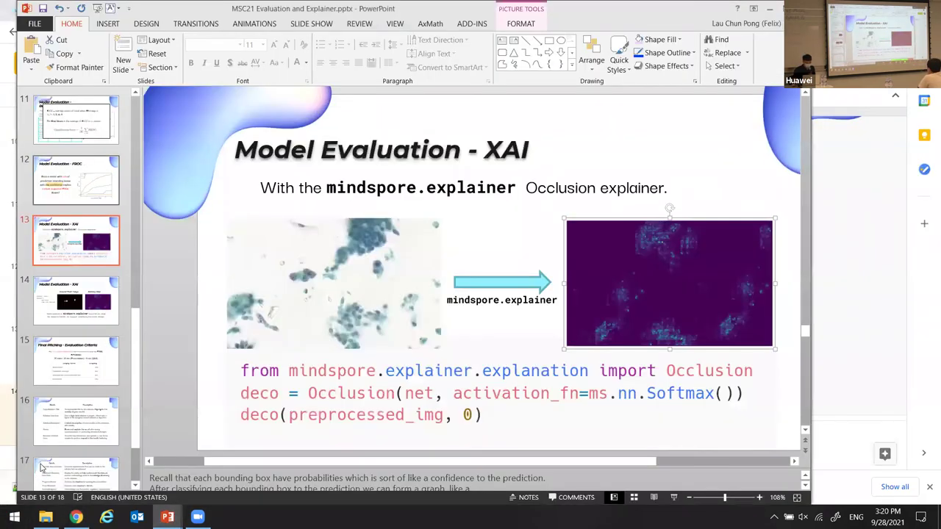
Start the slide show from slide 1, 'Model Evaluation - Evaluation Criteria'.
click(87, 127)
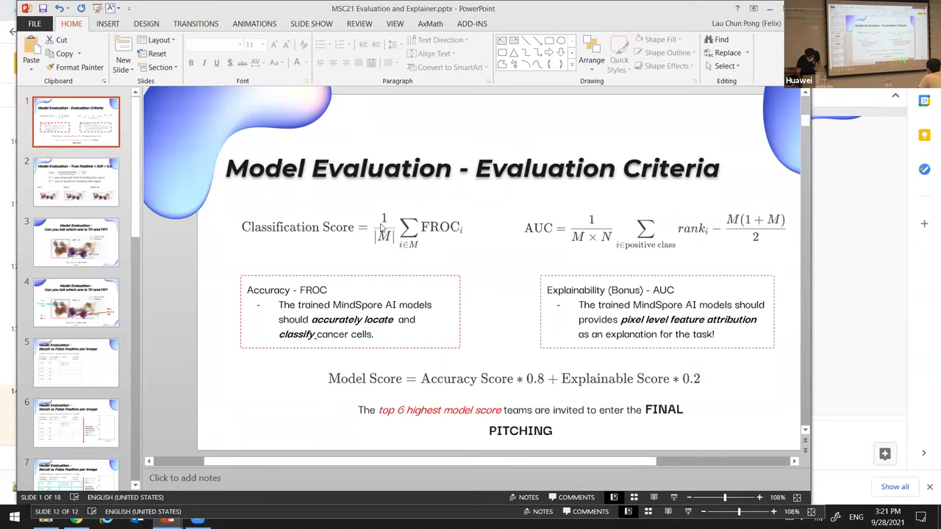
click(100, 8)
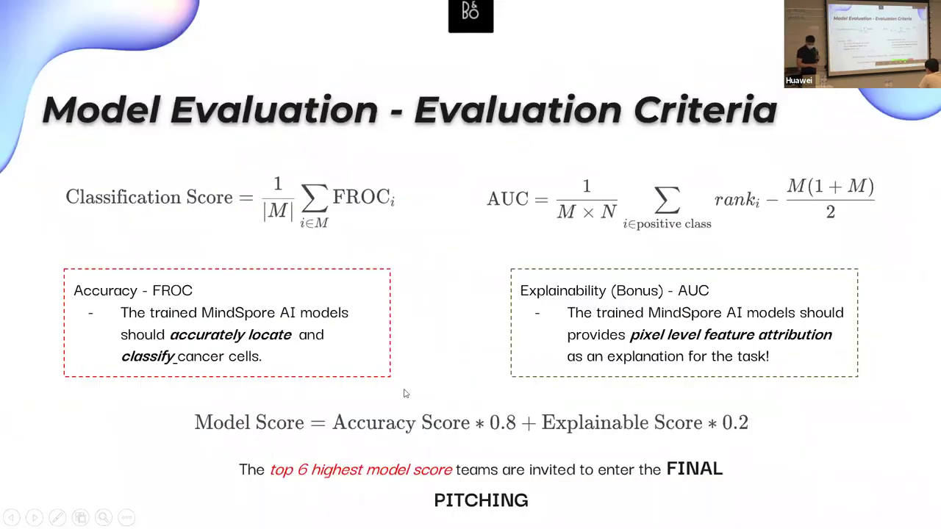